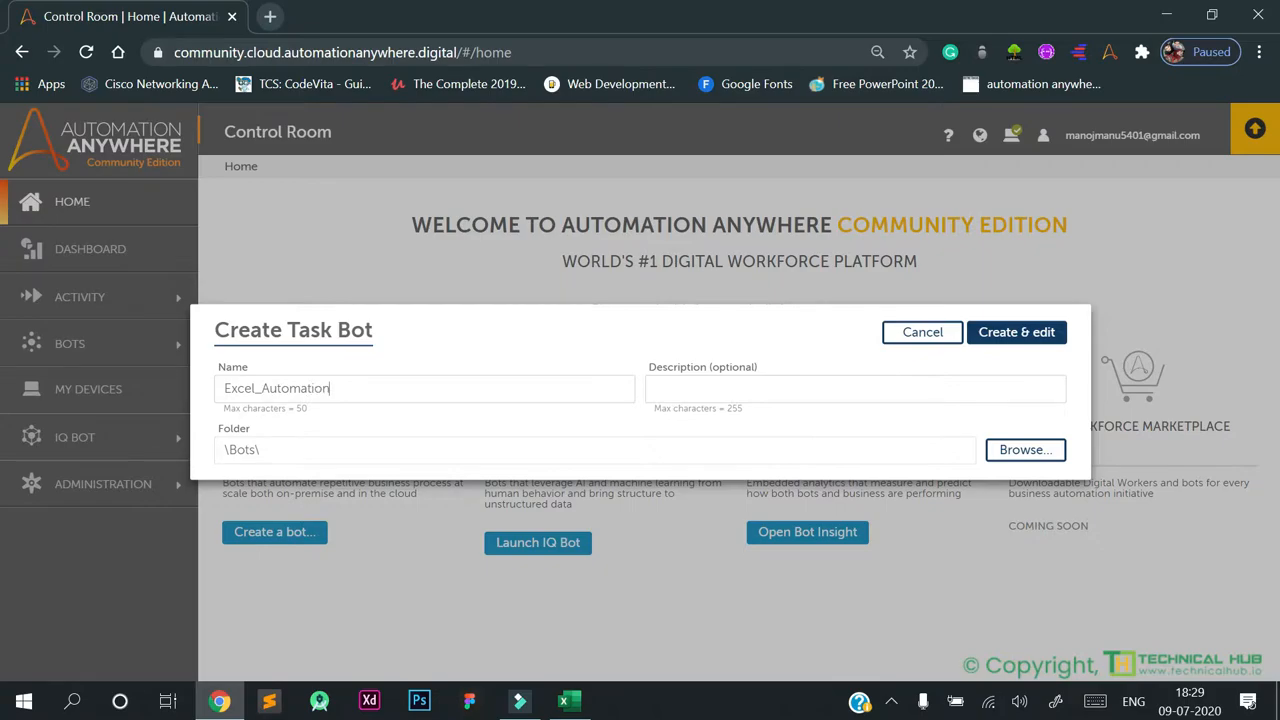
# Create the task bot Excel_Automation in the \Bots\ folder, open it for editing and dismiss the notification.
pyautogui.click(1030, 341)
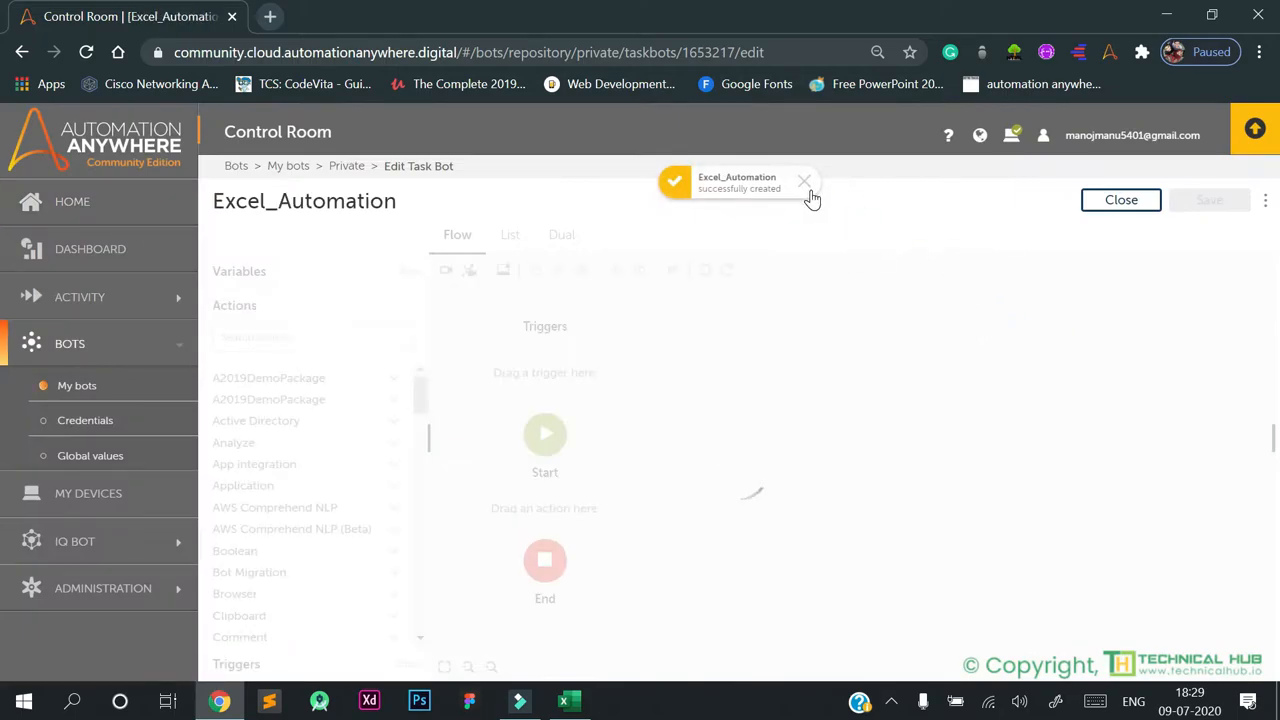
pyautogui.click(806, 186)
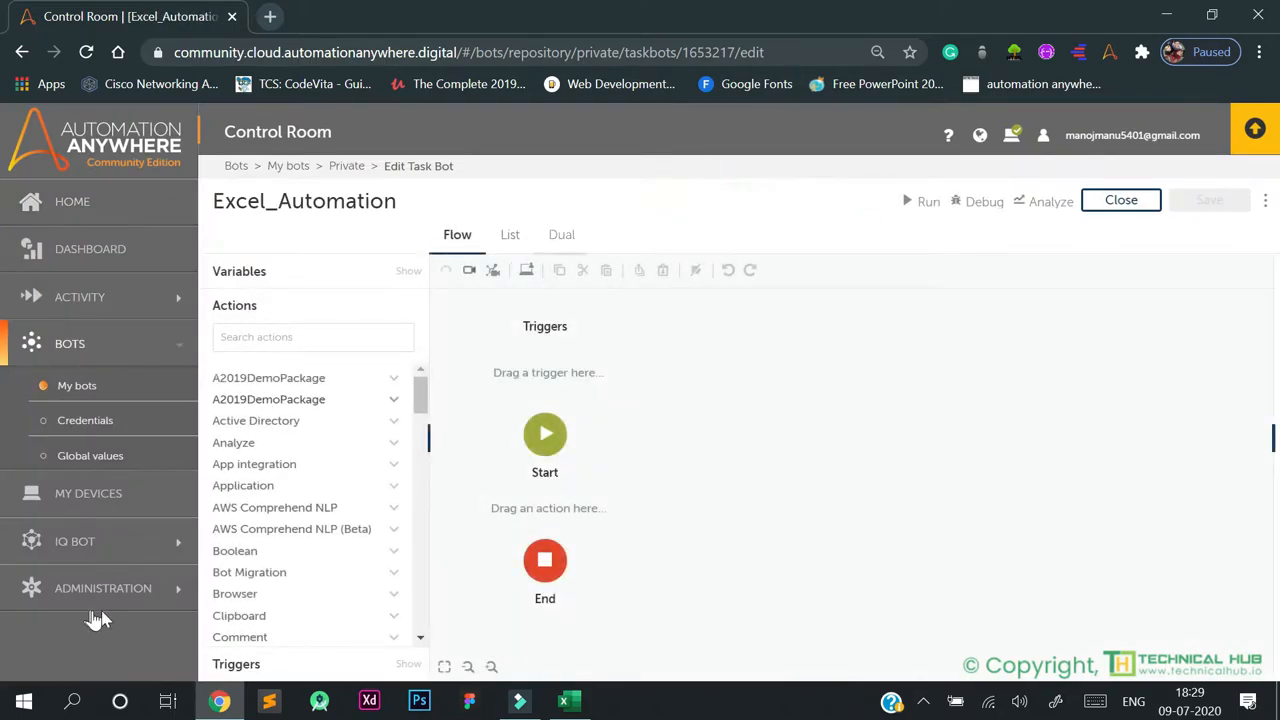
# Add the Excel advanced Open action to the flow between Start and End.
pyautogui.scroll(-4, 297, 449)
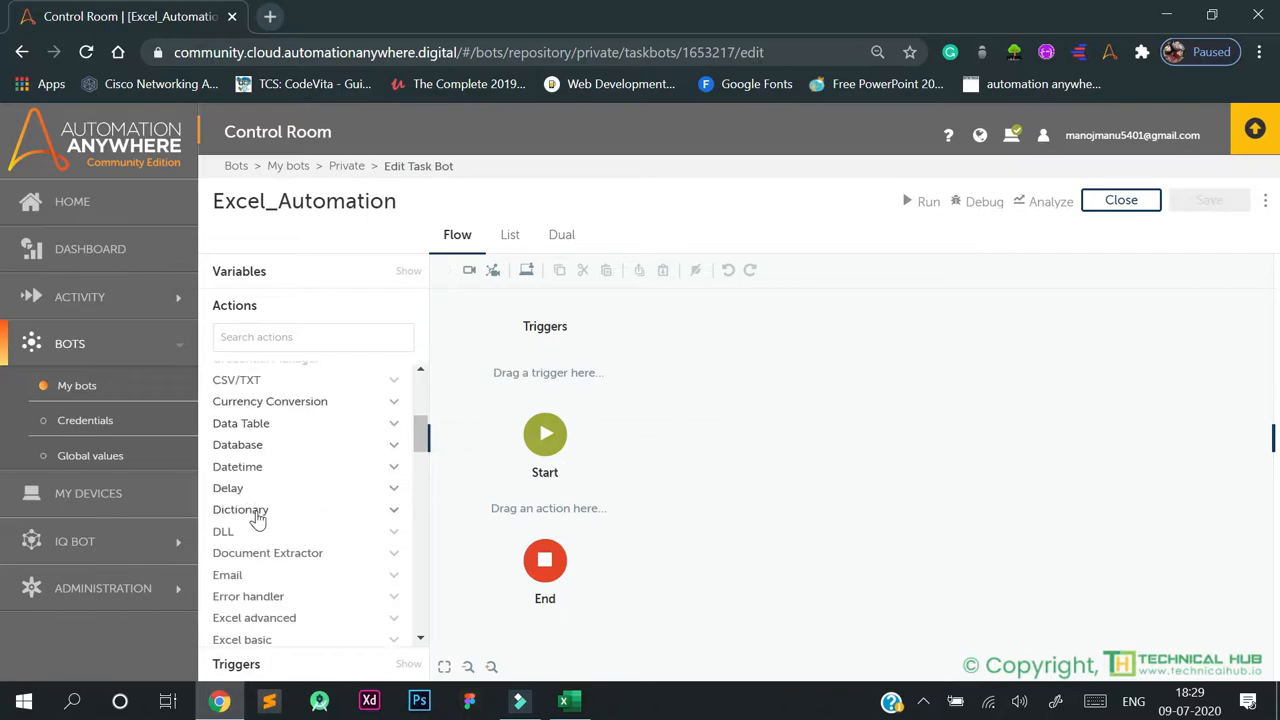
pyautogui.click(283, 514)
pyautogui.scroll(-3, 320, 528)
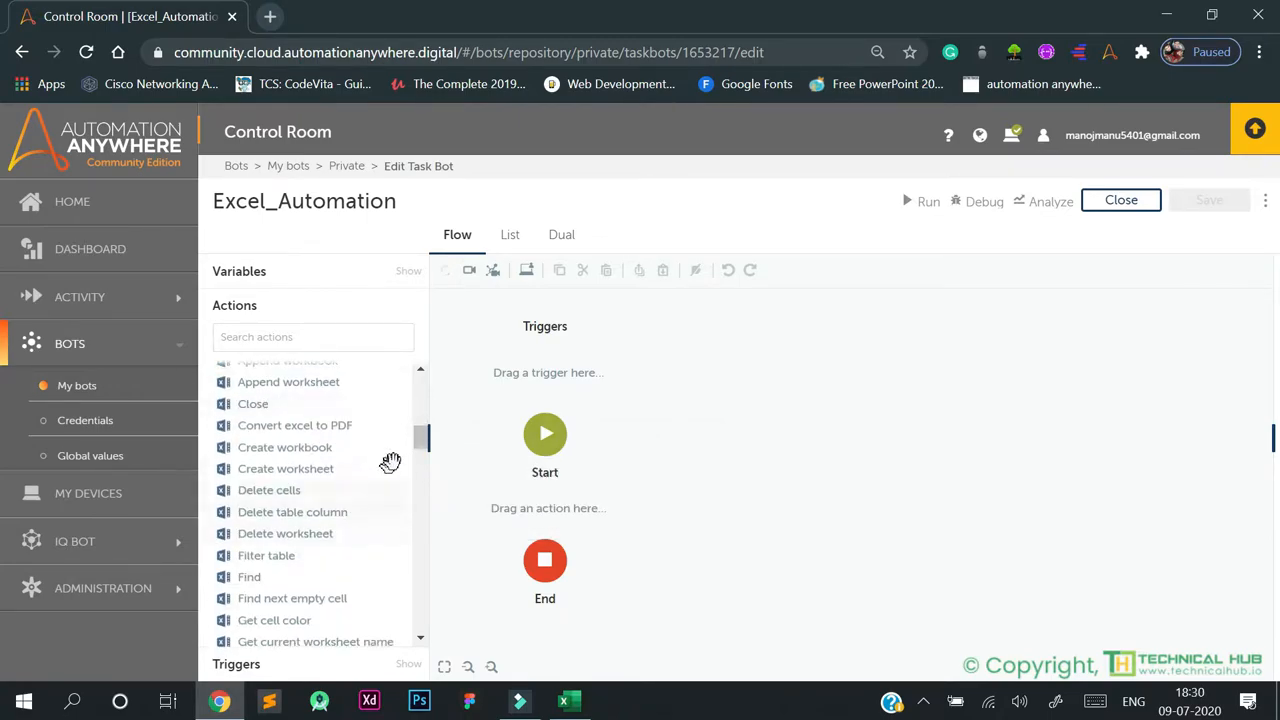
pyautogui.moveTo(418, 445); pyautogui.dragTo(420, 518)
pyautogui.scroll(10, 329, 443)
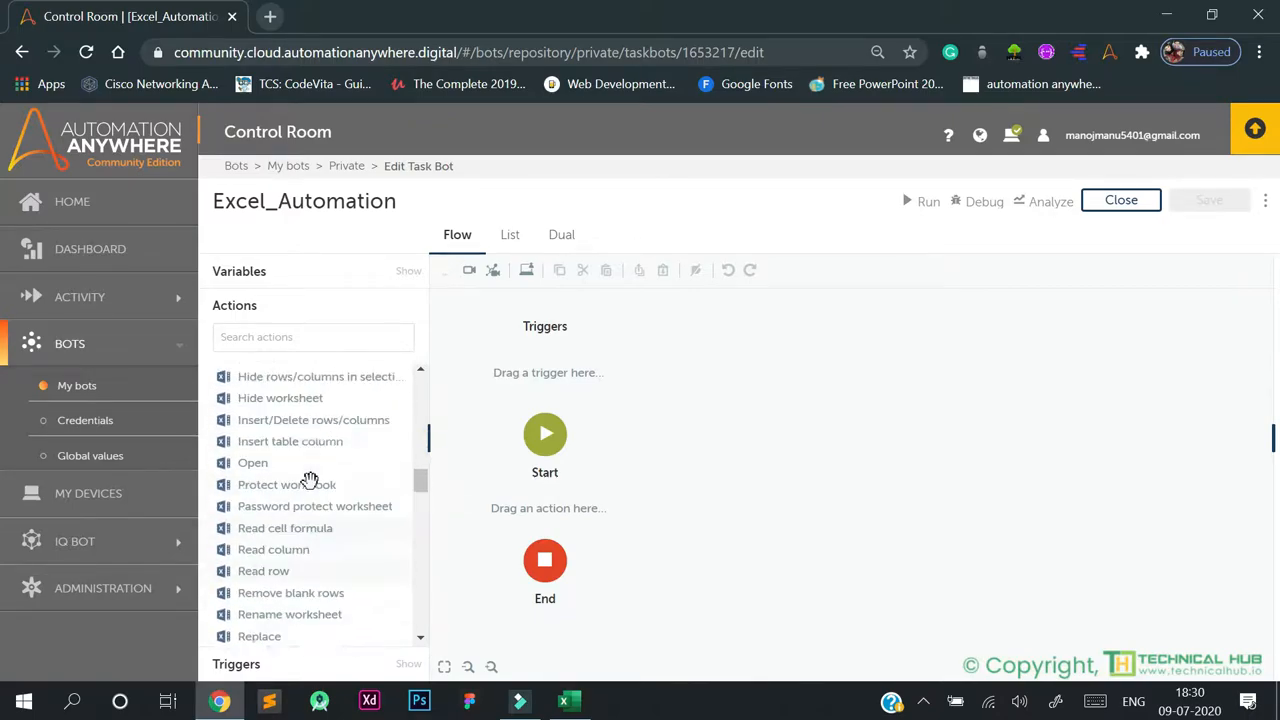
pyautogui.scroll(-3, 300, 520)
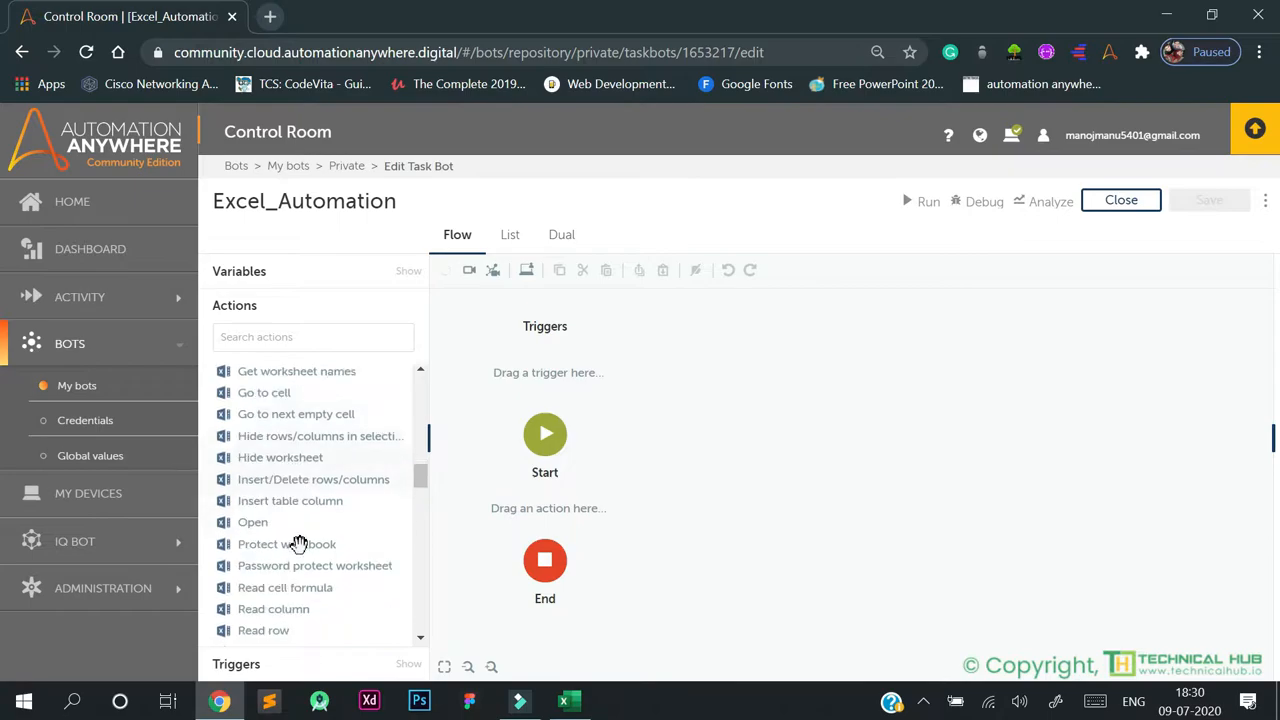
pyautogui.moveTo(265, 489); pyautogui.dragTo(548, 515)
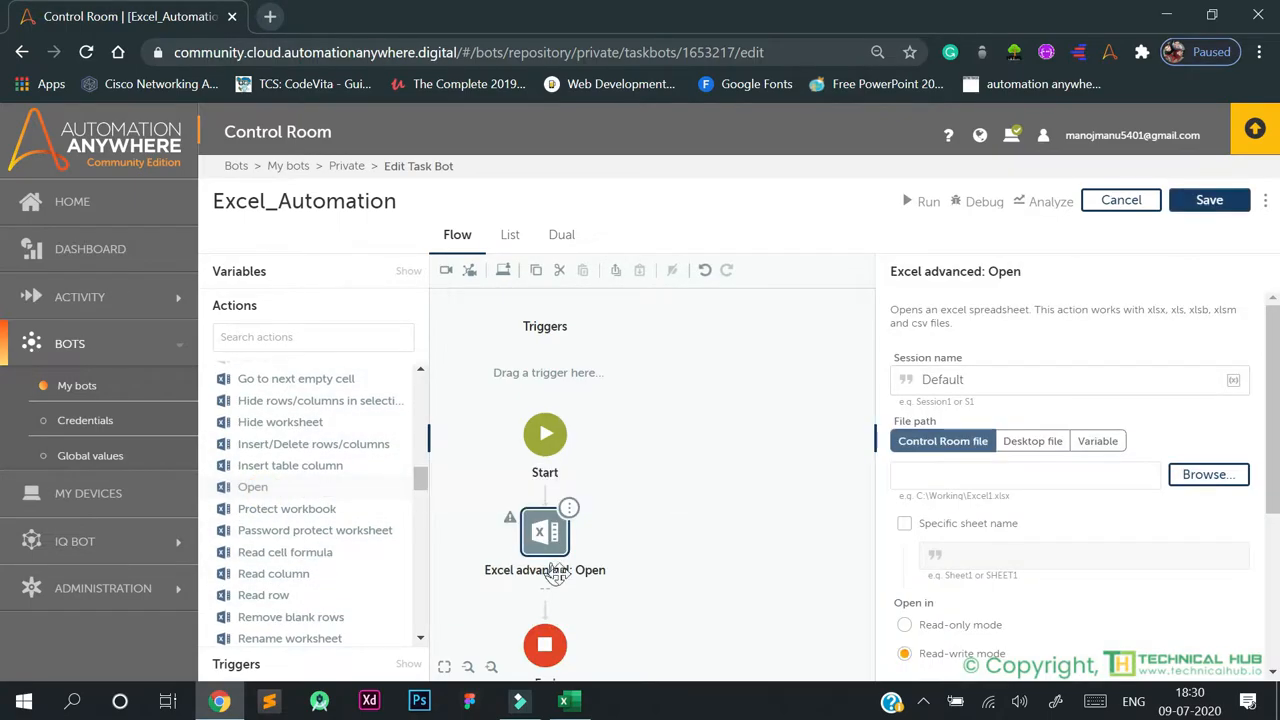
# Set the session name of the Excel advanced Open action to Session1.
pyautogui.click(964, 379)
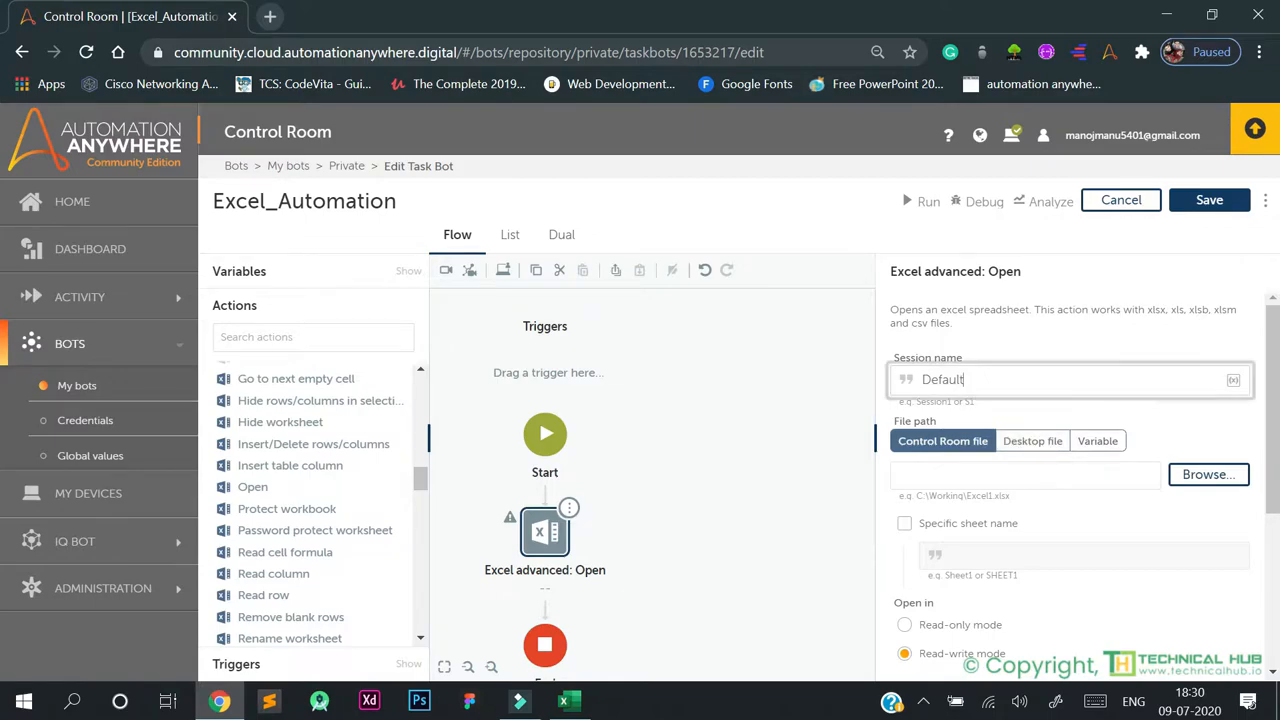
pyautogui.hotkey('ctrl', 'a')
pyautogui.write('S')
pyautogui.click(1232, 422)
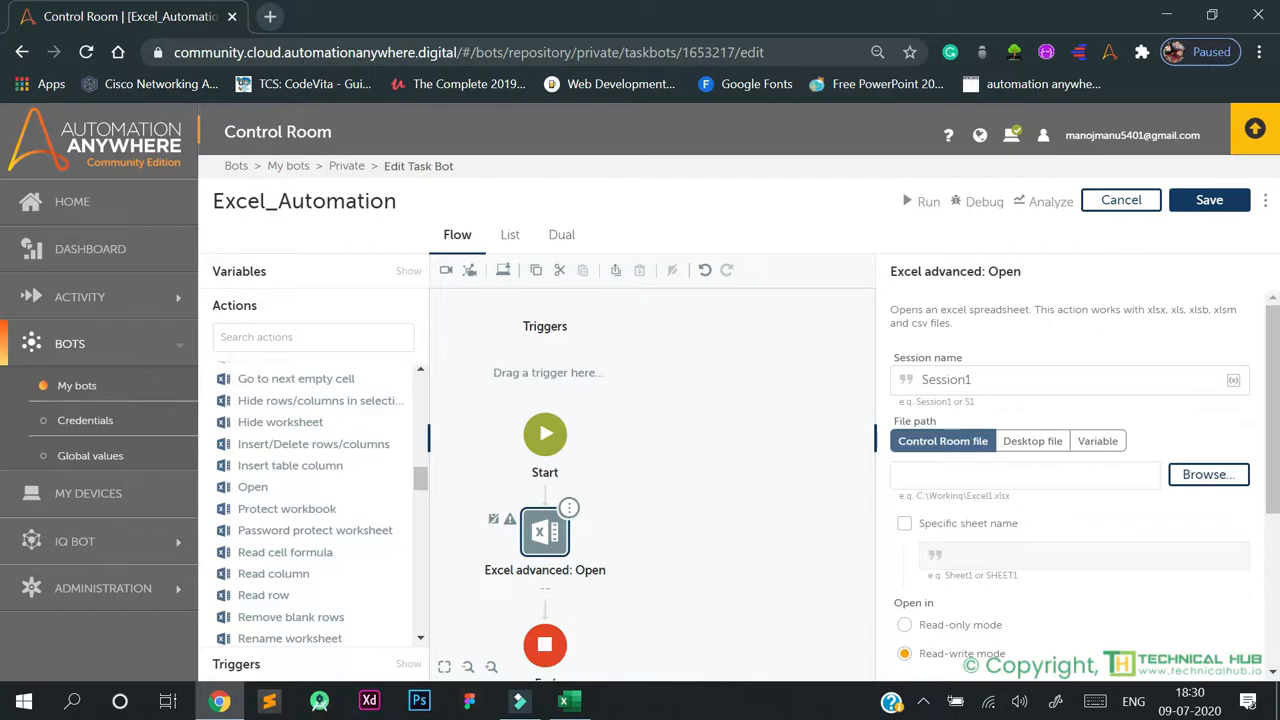
# Set the Open action's file path to the desktop file Data.xlsx from the Desktop folder.
pyautogui.click(1048, 452)
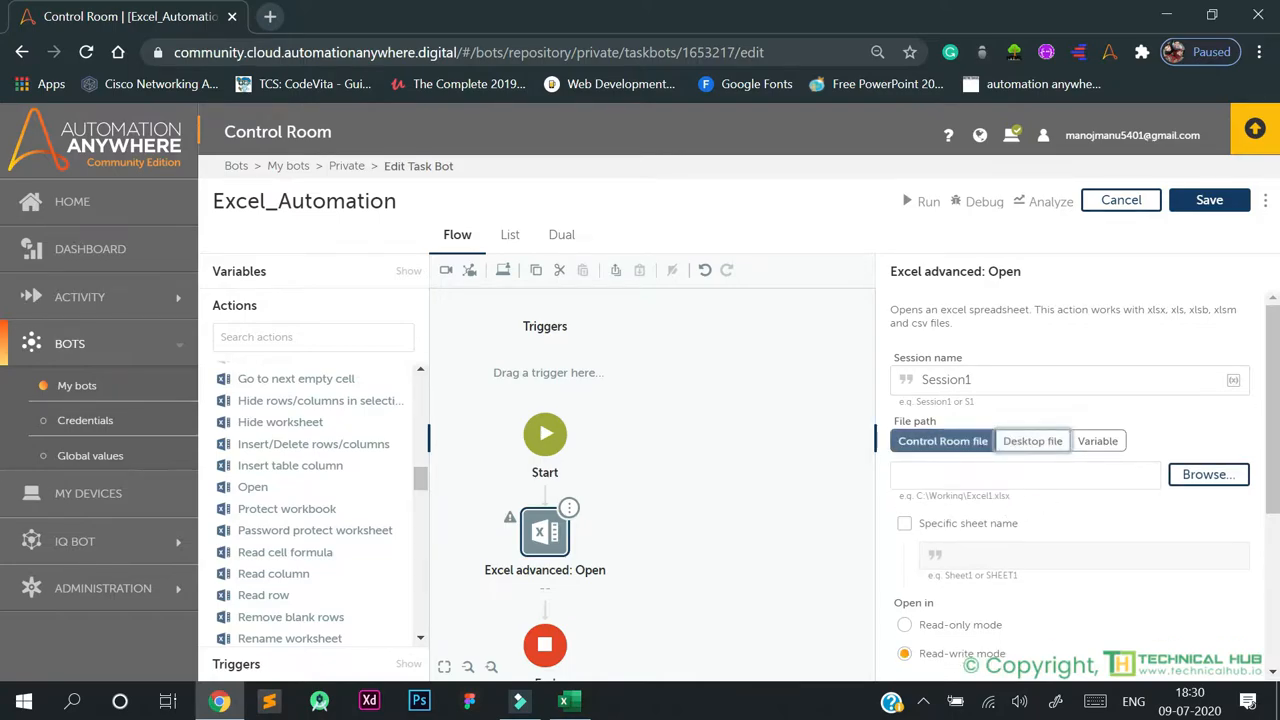
pyautogui.click(1048, 452)
pyautogui.click(1220, 480)
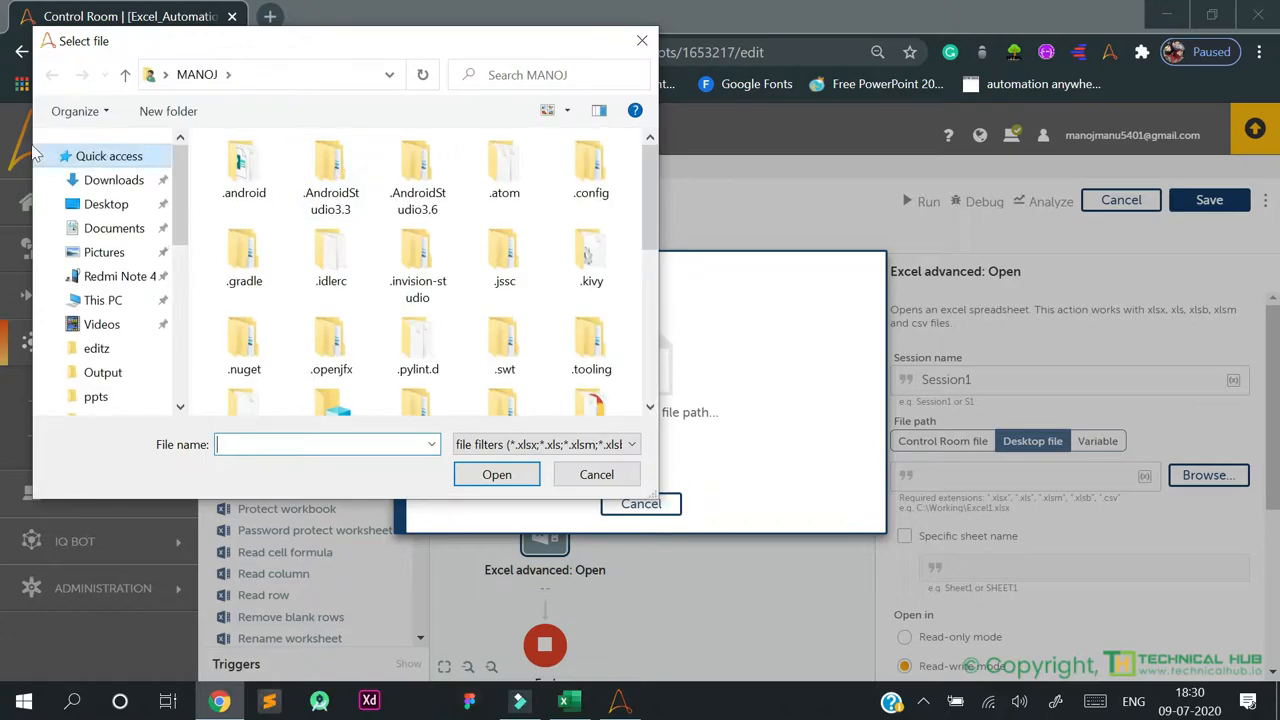
pyautogui.click(110, 204)
pyautogui.click(530, 185)
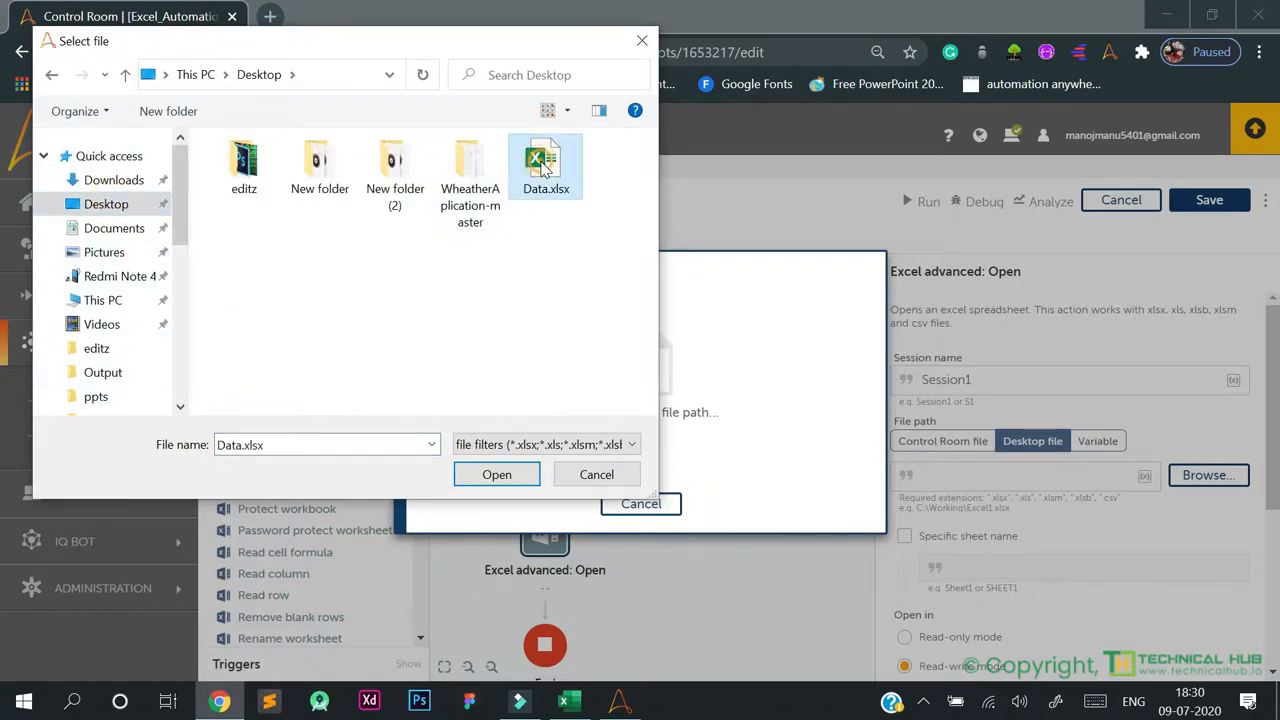
pyautogui.click(518, 482)
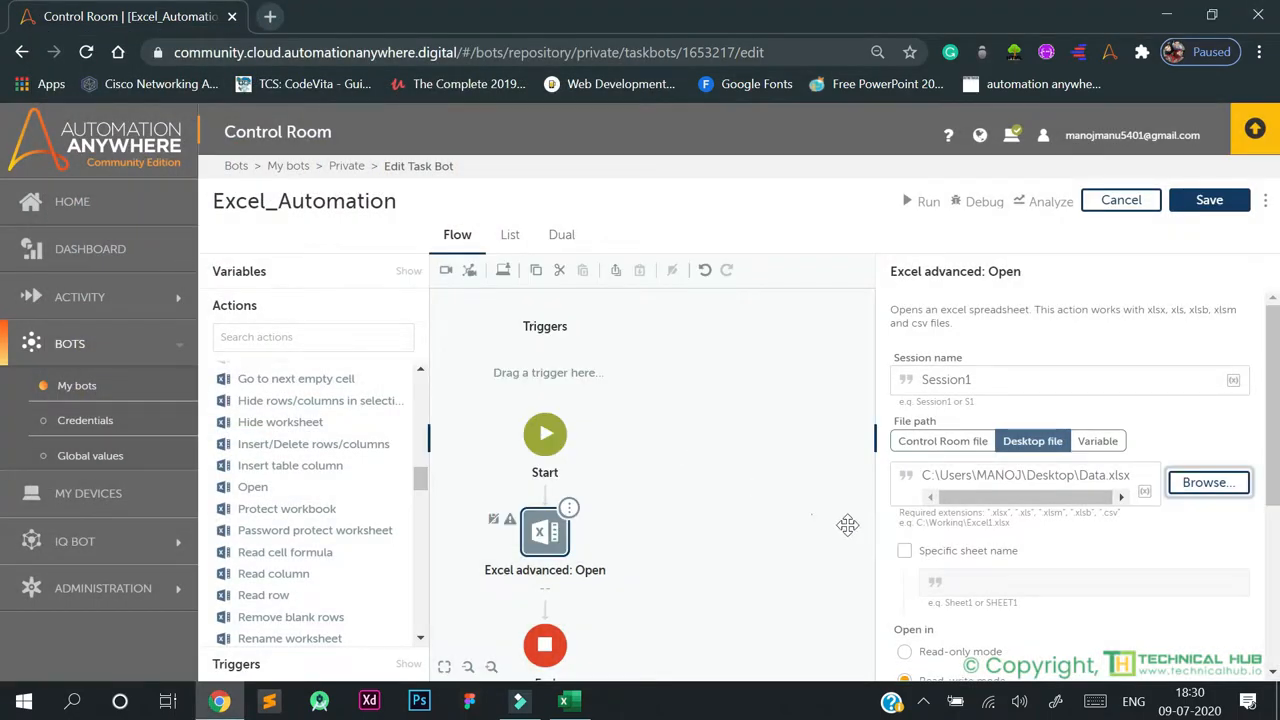
# Enable a specific sheet name for the Open action, check the name in the Excel workbook, and enter Sheet1.
pyautogui.scroll(-1, 1085, 575)
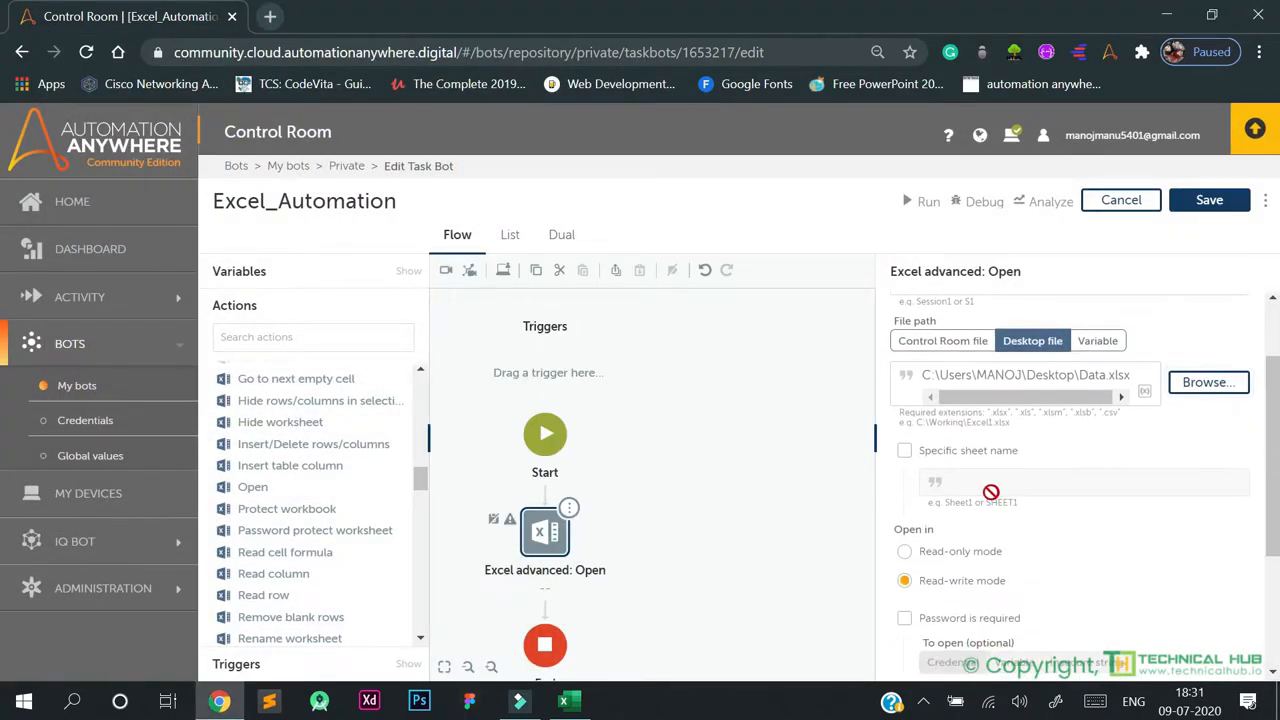
pyautogui.click(904, 450)
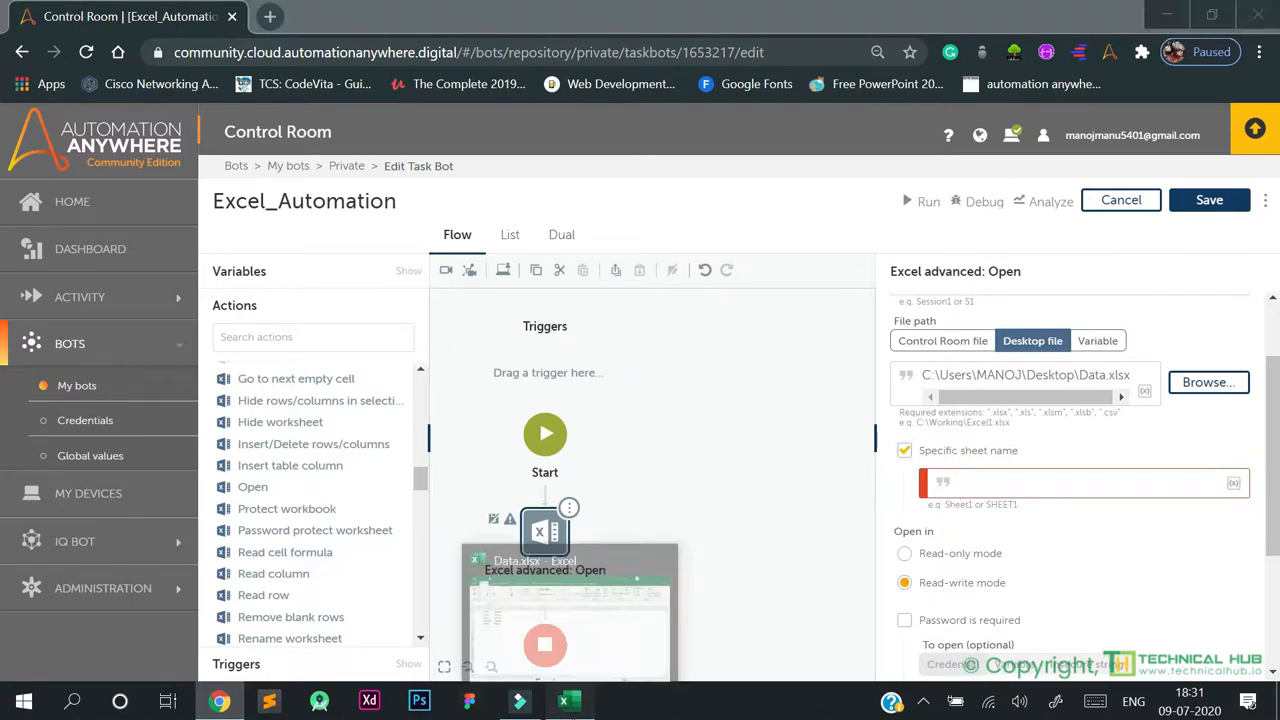
pyautogui.click(563, 701)
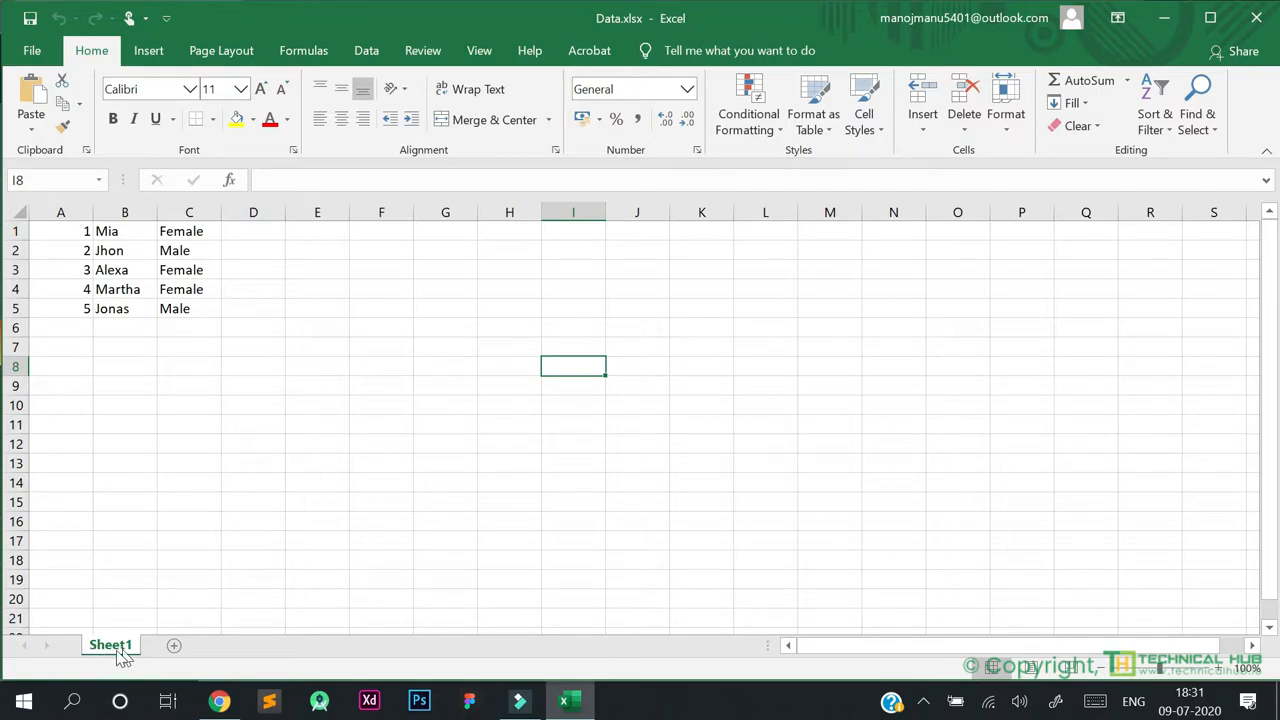
pyautogui.click(1164, 18)
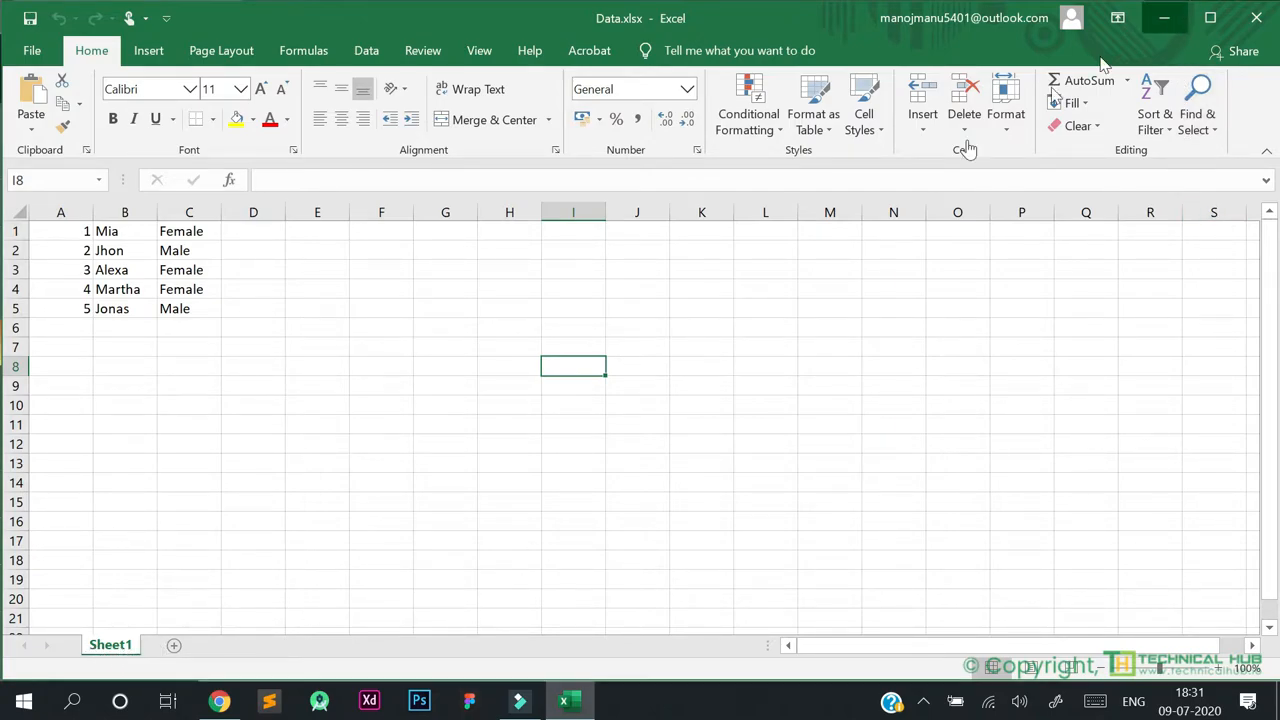
pyautogui.click(1080, 483)
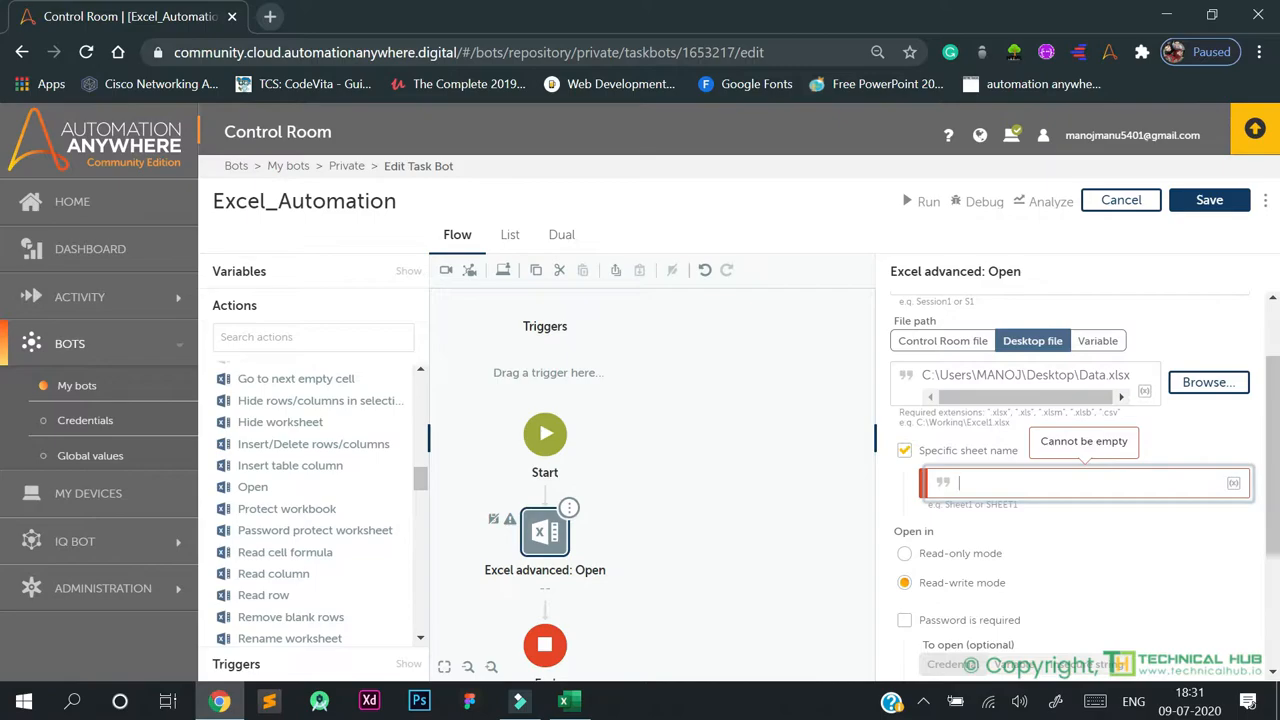
pyautogui.write('Sheet1')
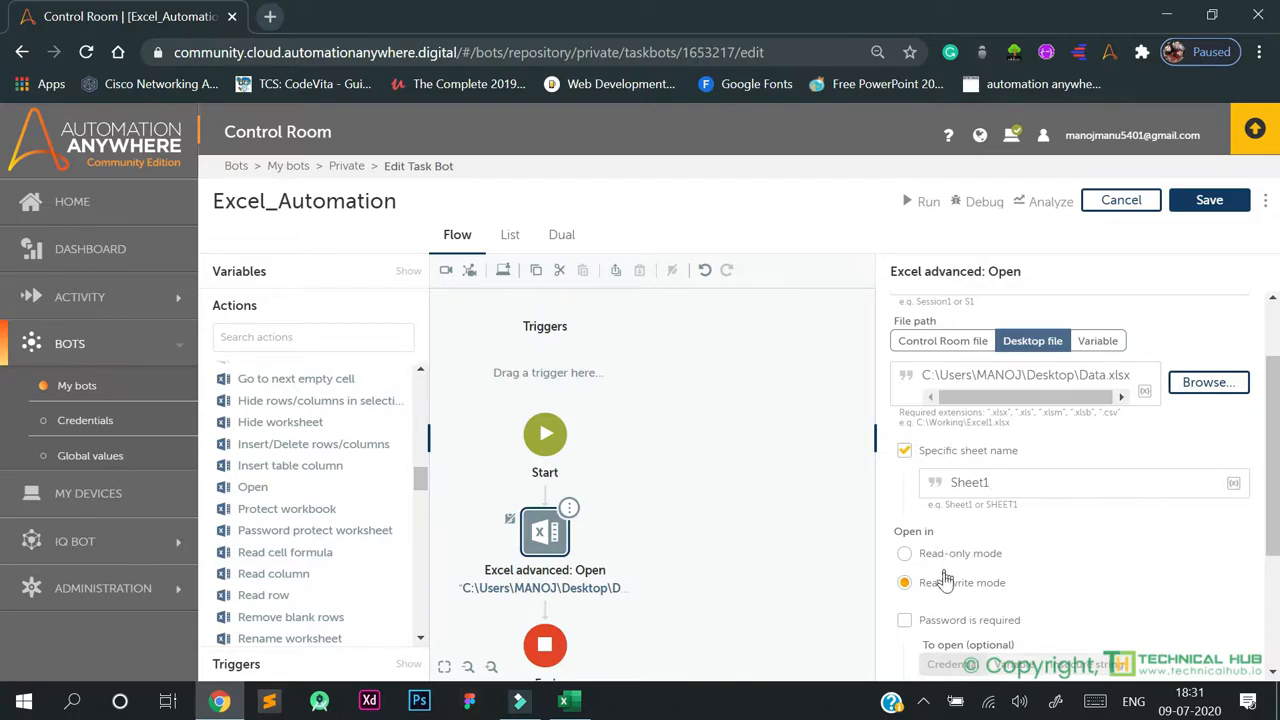
# Review the Open action's mode, password and header options, and save the bot.
pyautogui.scroll(-1, 958, 572)
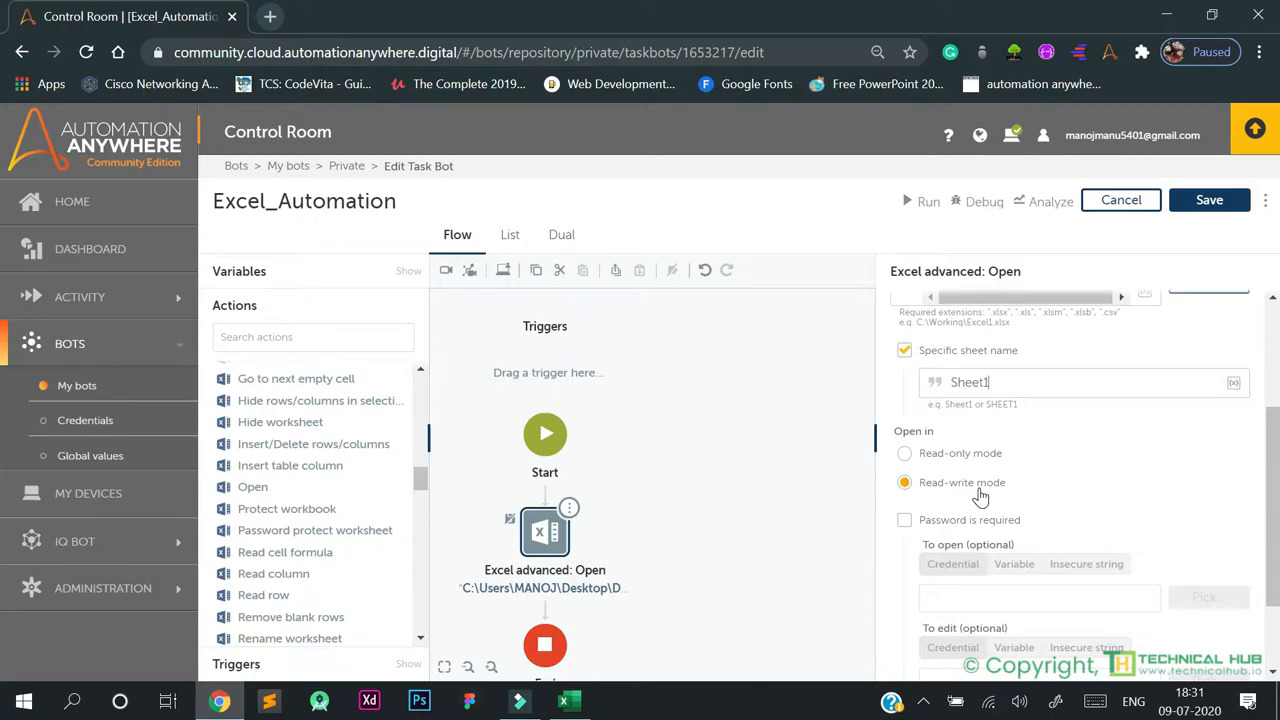
pyautogui.scroll(-1, 1048, 536)
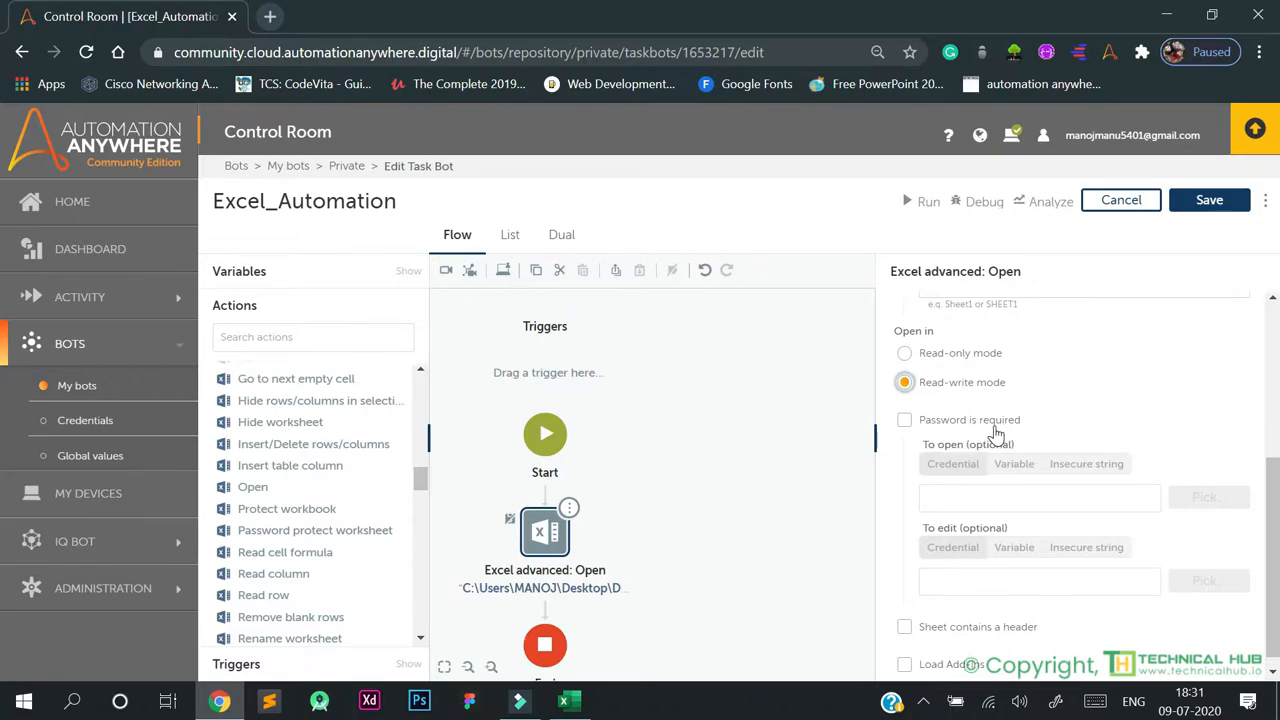
pyautogui.scroll(-1, 1000, 520)
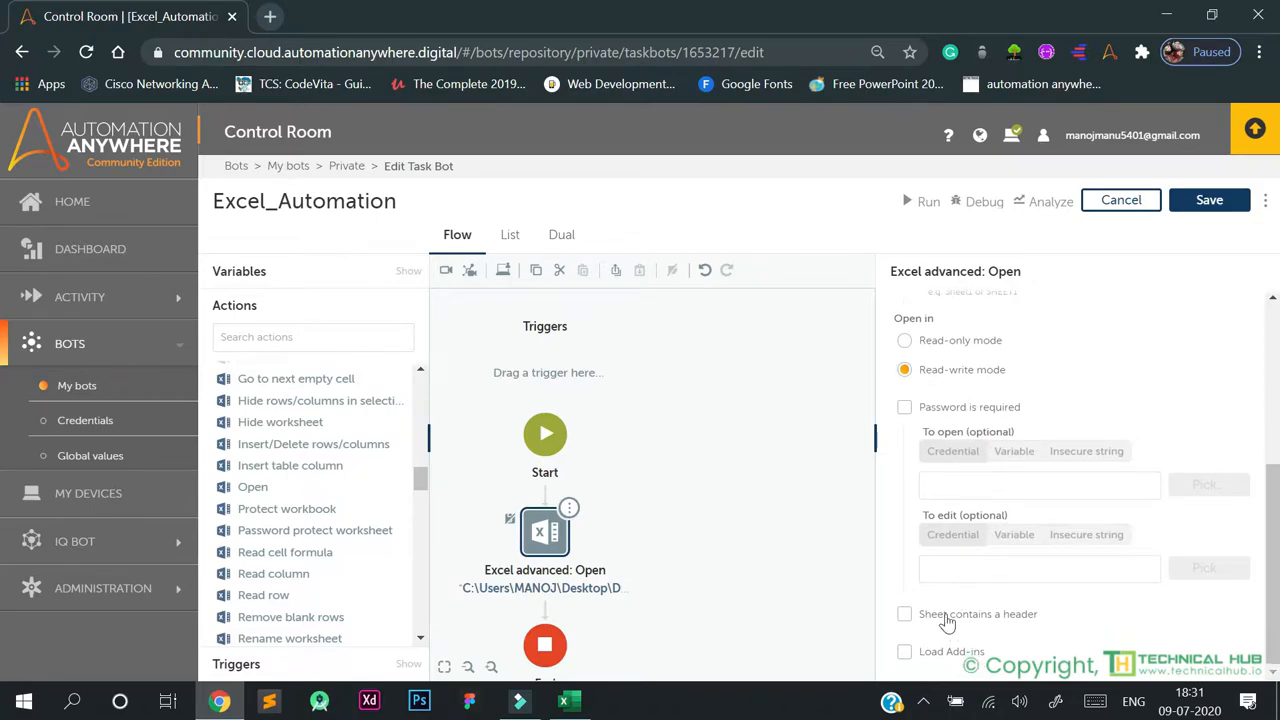
pyautogui.scroll(1, 967, 640)
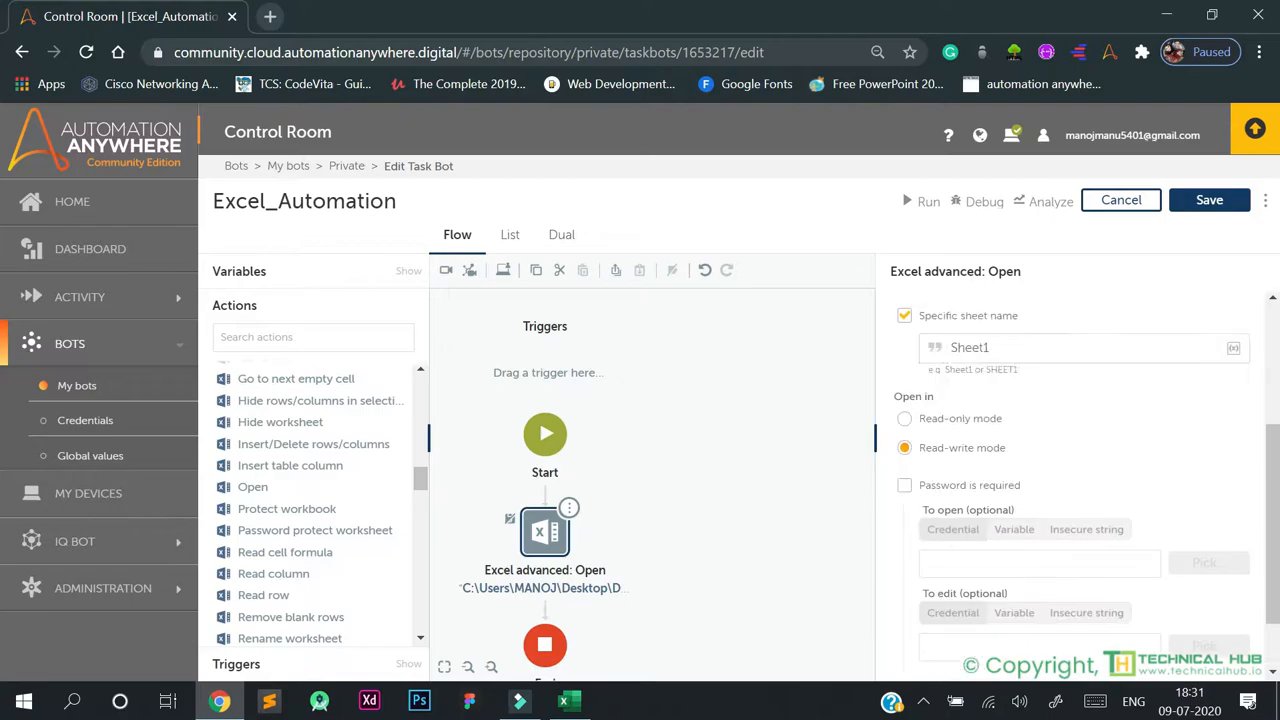
pyautogui.scroll(3, 1070, 480)
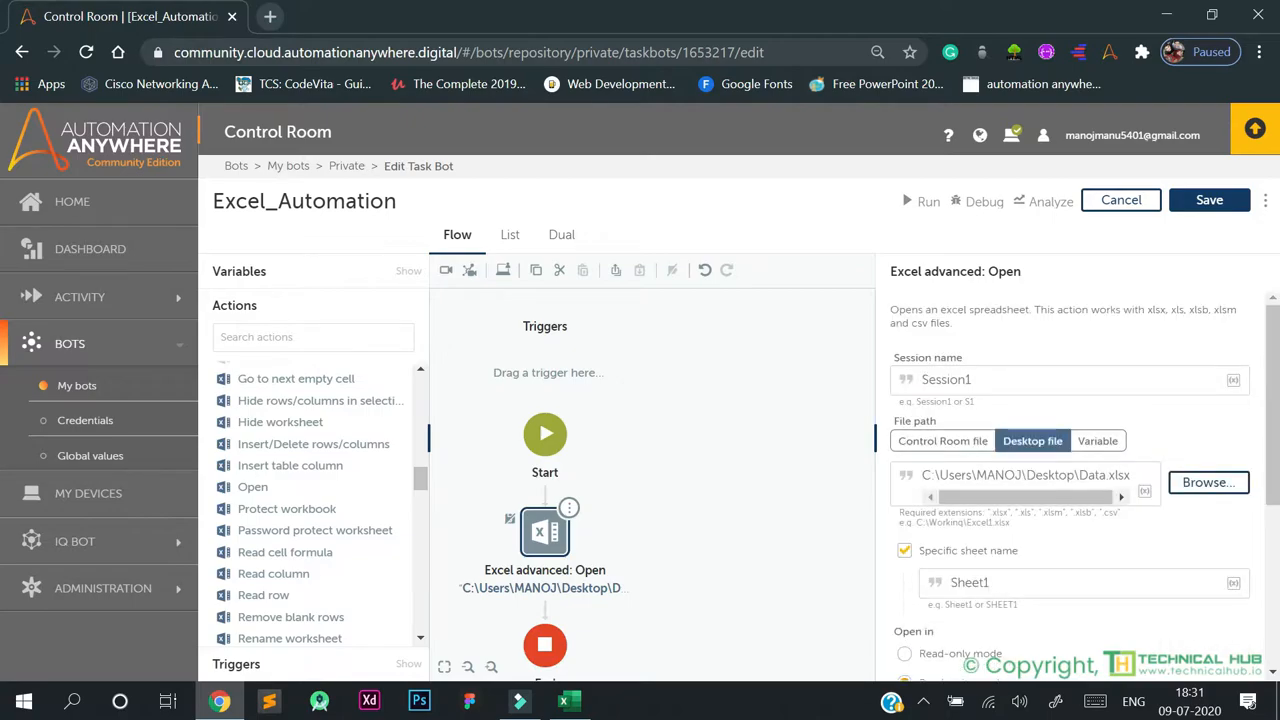
pyautogui.click(807, 407)
pyautogui.hotkey('ctrl', 's')
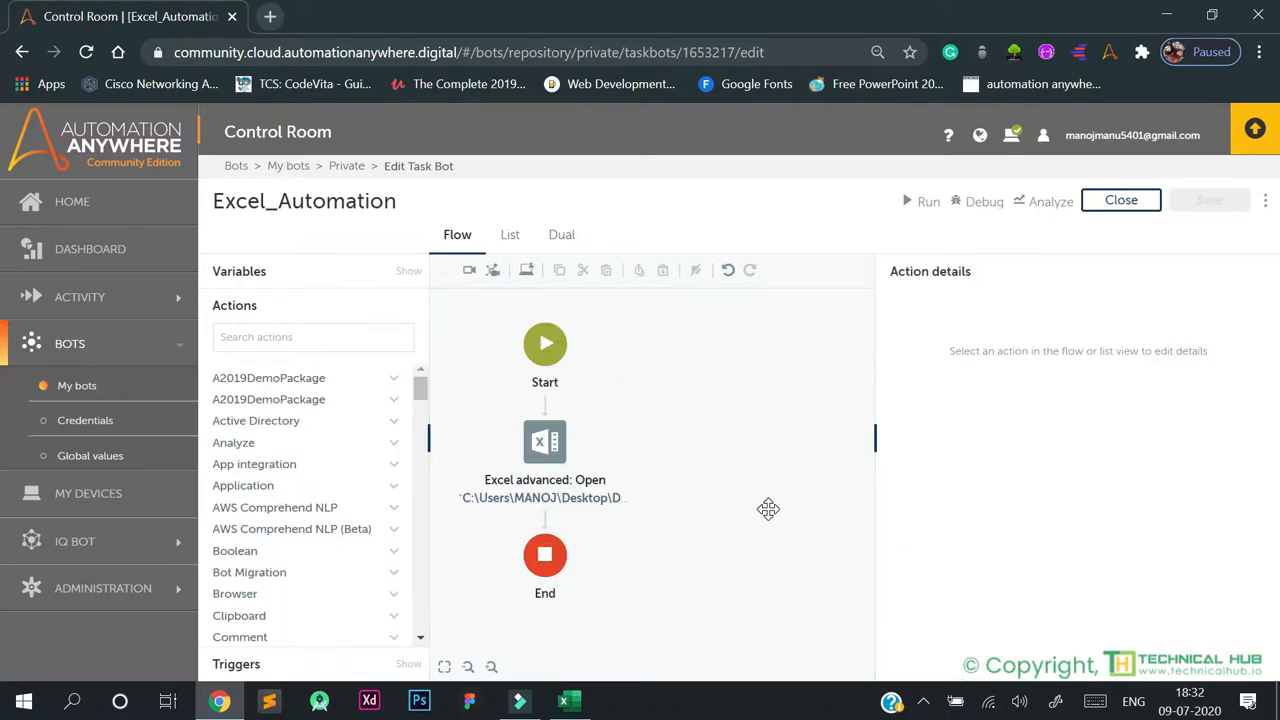
# Search the actions for "loop" and add a Loop action after the Excel advanced Open action.
pyautogui.click(340, 344)
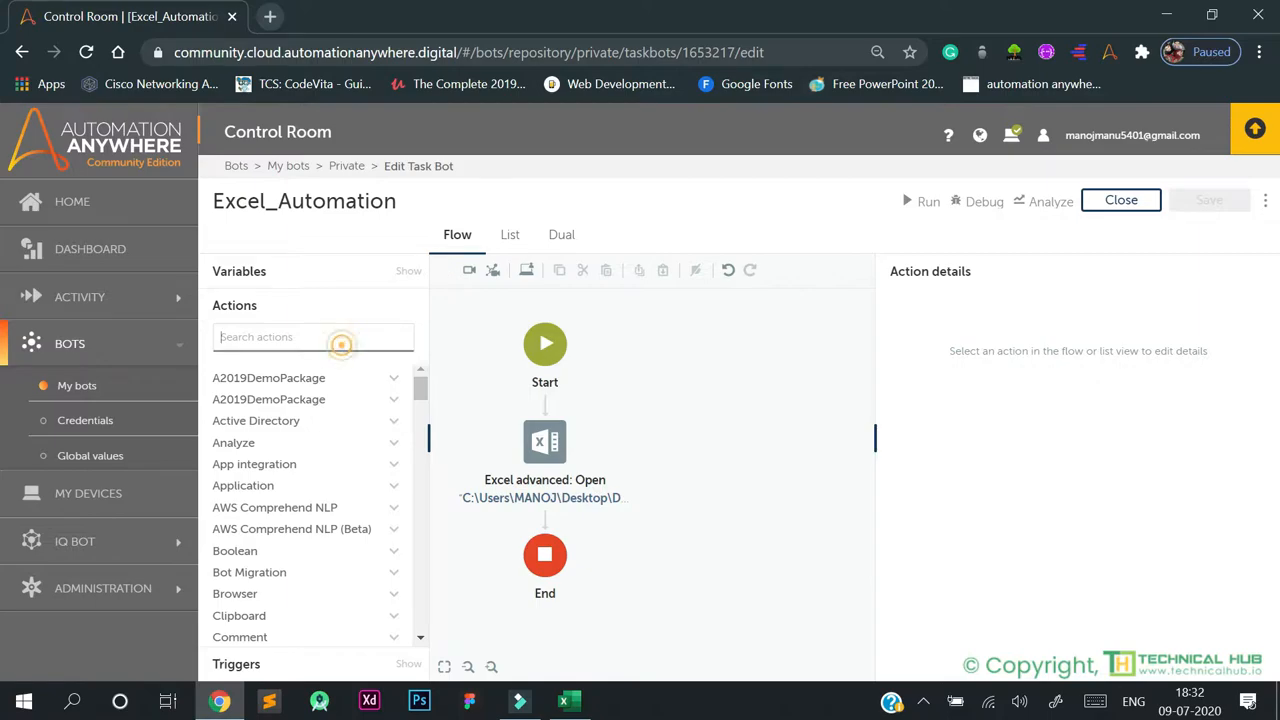
pyautogui.write('loop')
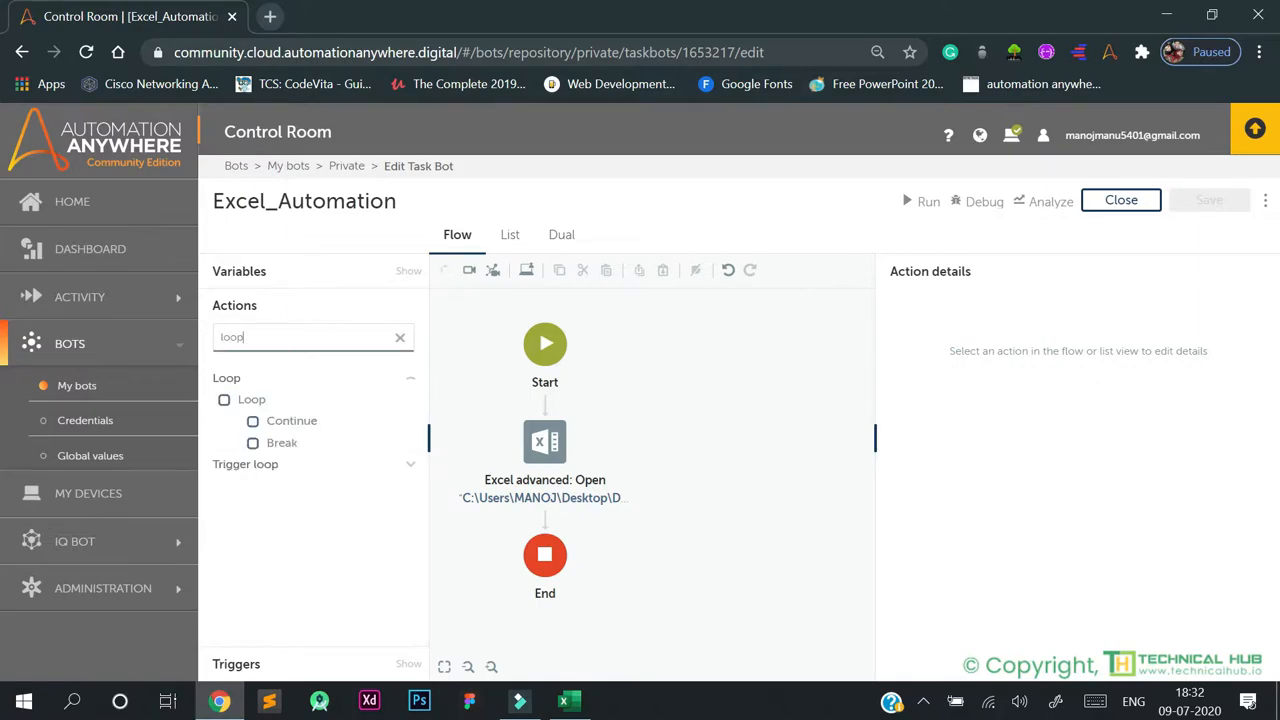
pyautogui.moveTo(251, 399); pyautogui.dragTo(538, 516)
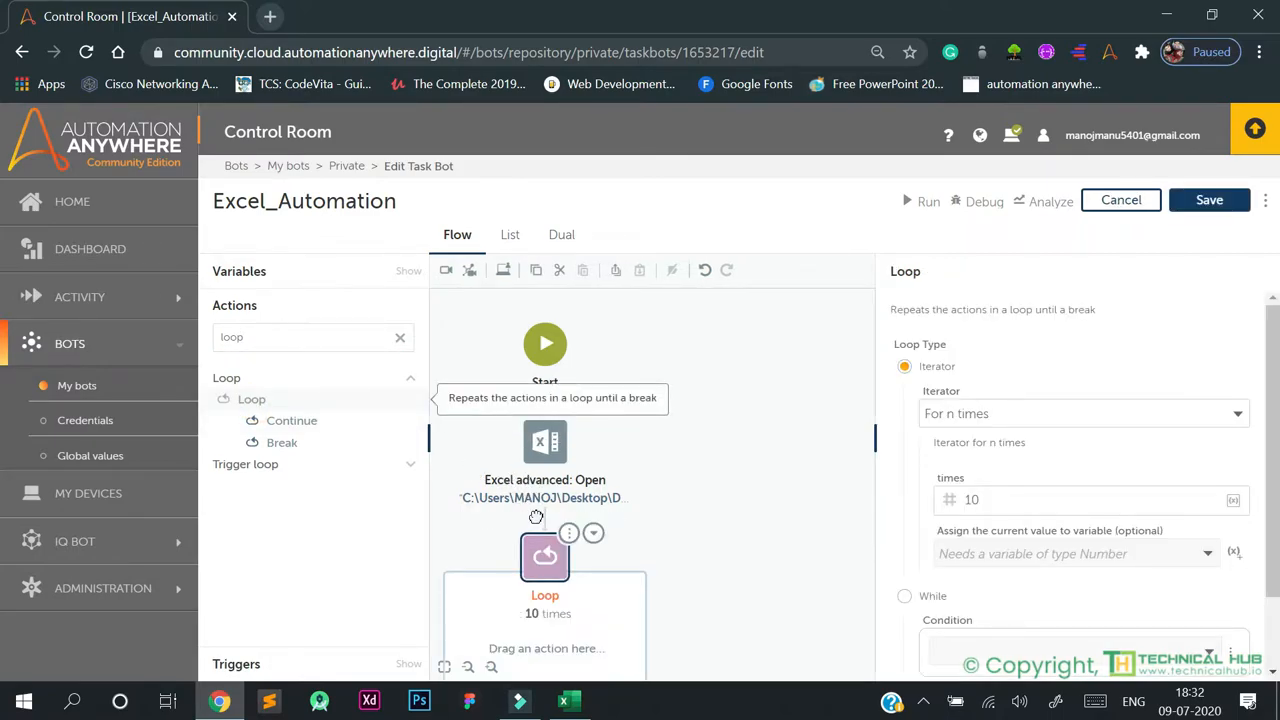
pyautogui.scroll(-2, 638, 531)
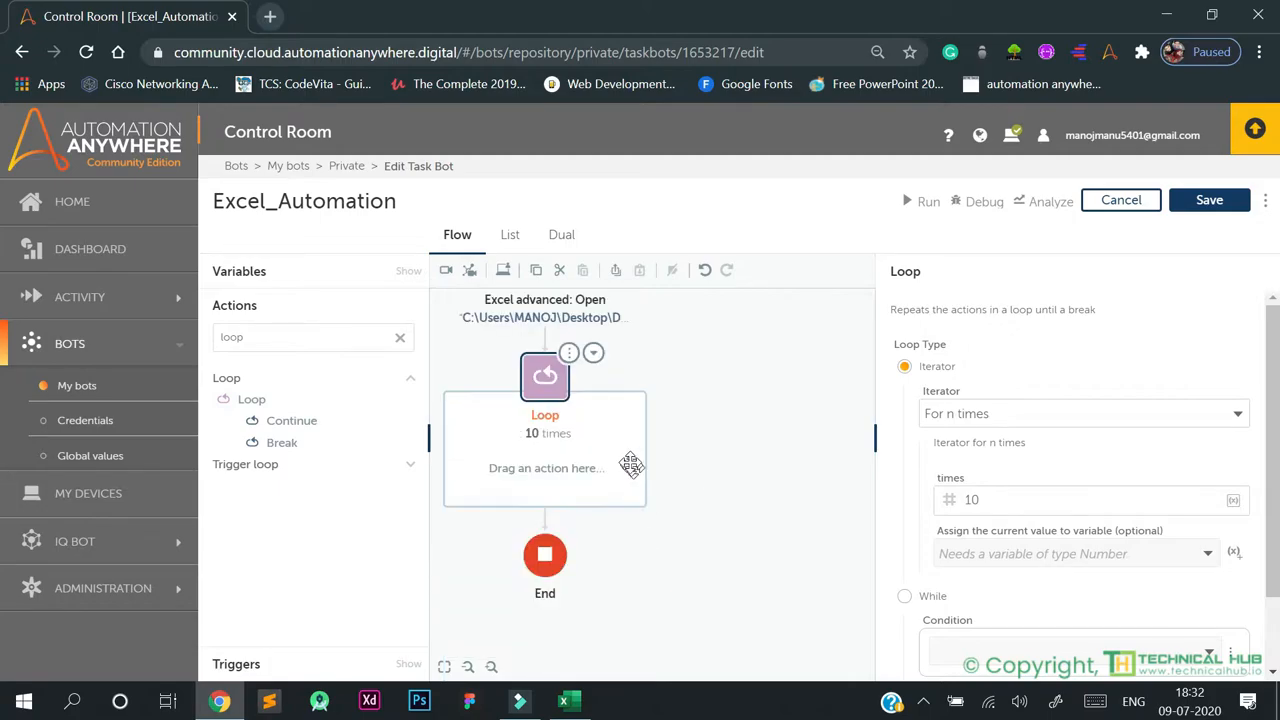
pyautogui.scroll(1, 631, 464)
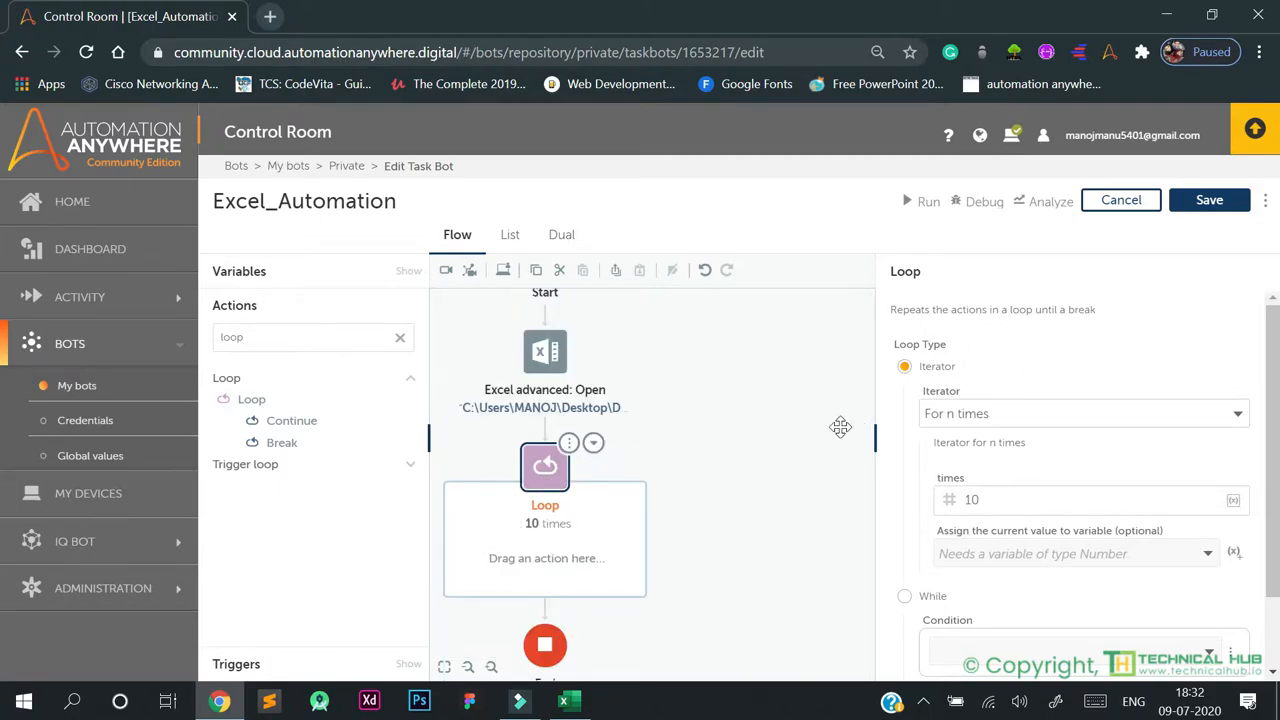
# Set the loop's iterator to the Excel advanced option For each row in worksheet.
pyautogui.scroll(-3, 990, 459)
pyautogui.scroll(3, 990, 459)
pyautogui.click(1004, 420)
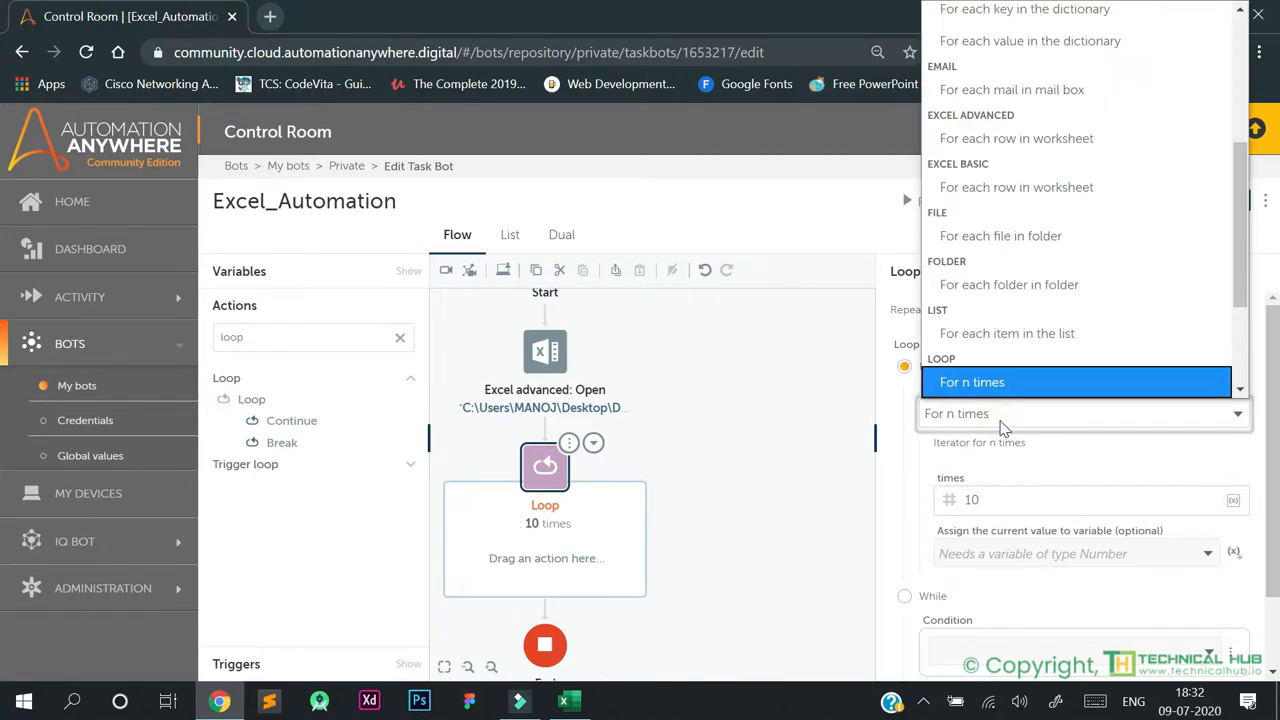
pyautogui.click(1072, 138)
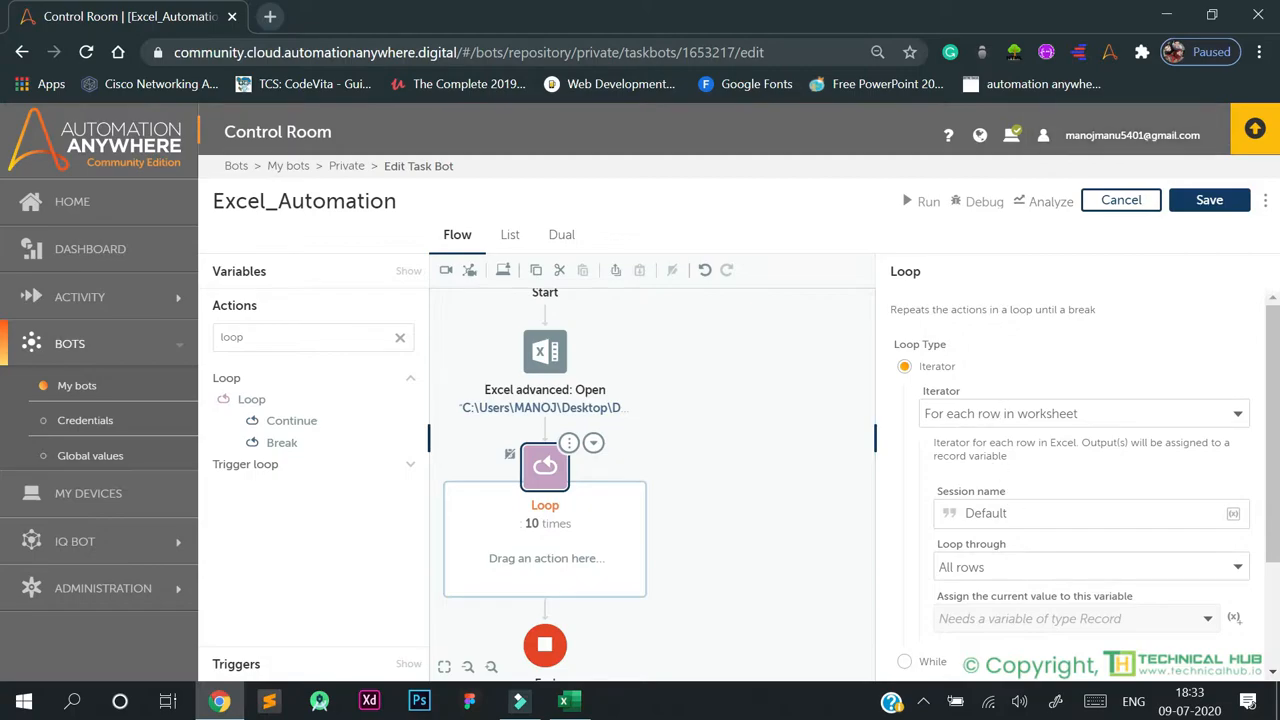
# Check the session name in the Excel advanced Open action and set the Loop's session name to Session1.
pyautogui.scroll(-1, 1062, 451)
pyautogui.click(1020, 413)
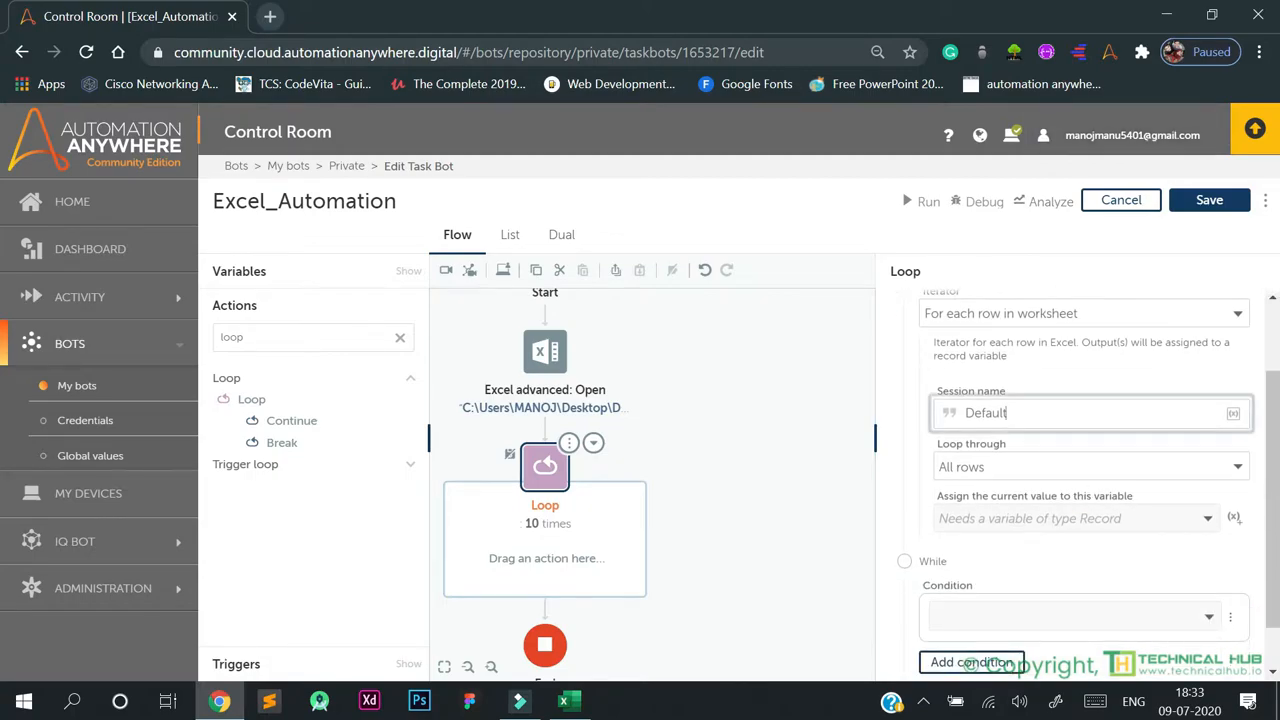
pyautogui.click(545, 355)
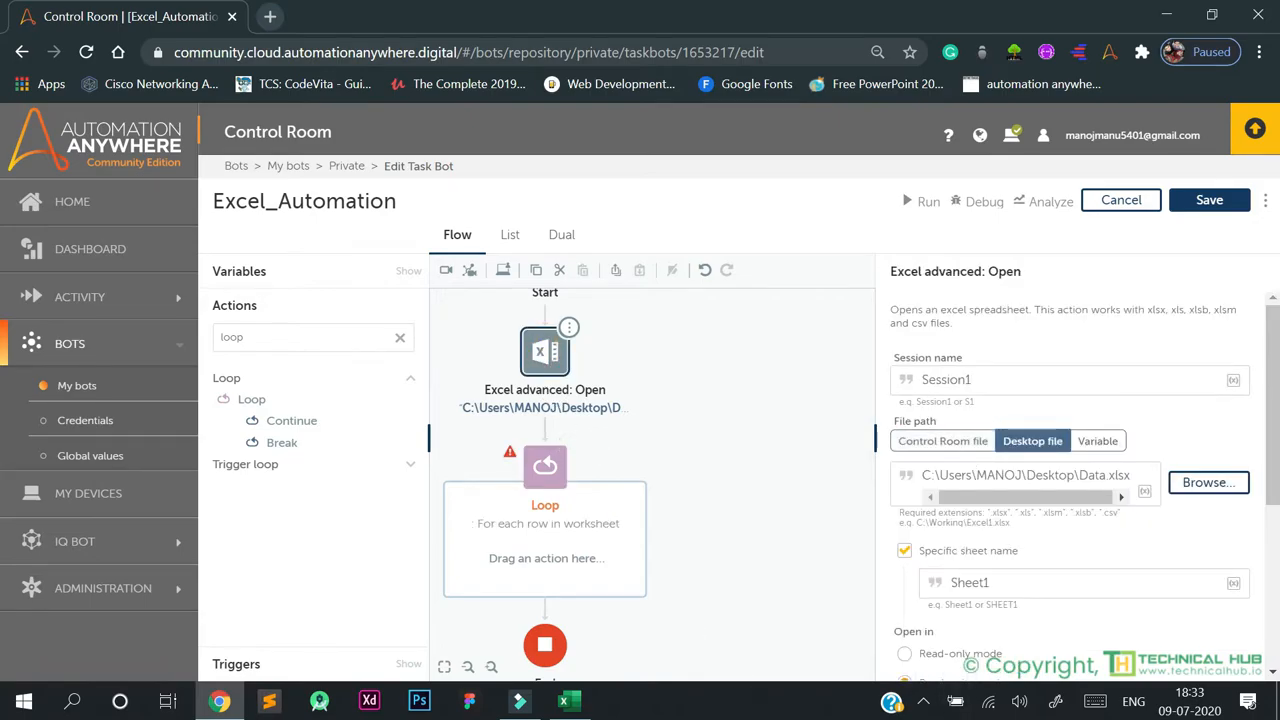
pyautogui.doubleClick(966, 380)
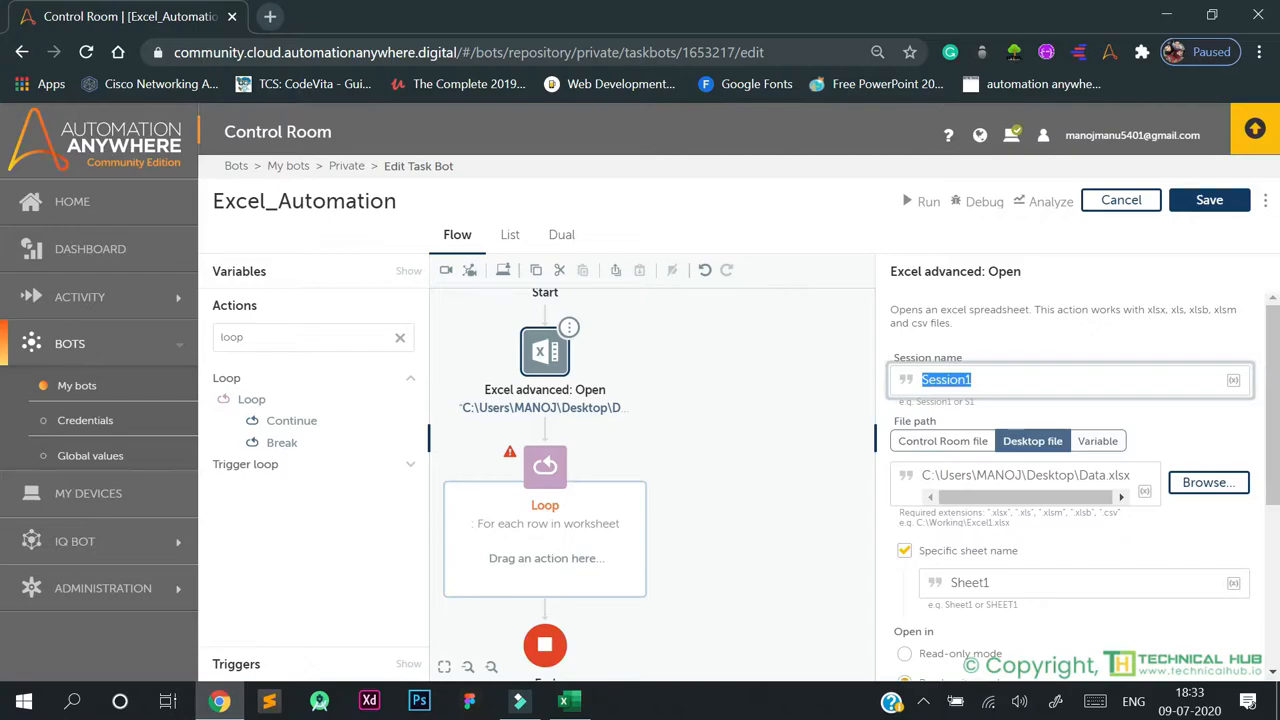
pyautogui.click(545, 467)
pyautogui.click(1060, 514)
pyautogui.doubleClick(986, 513)
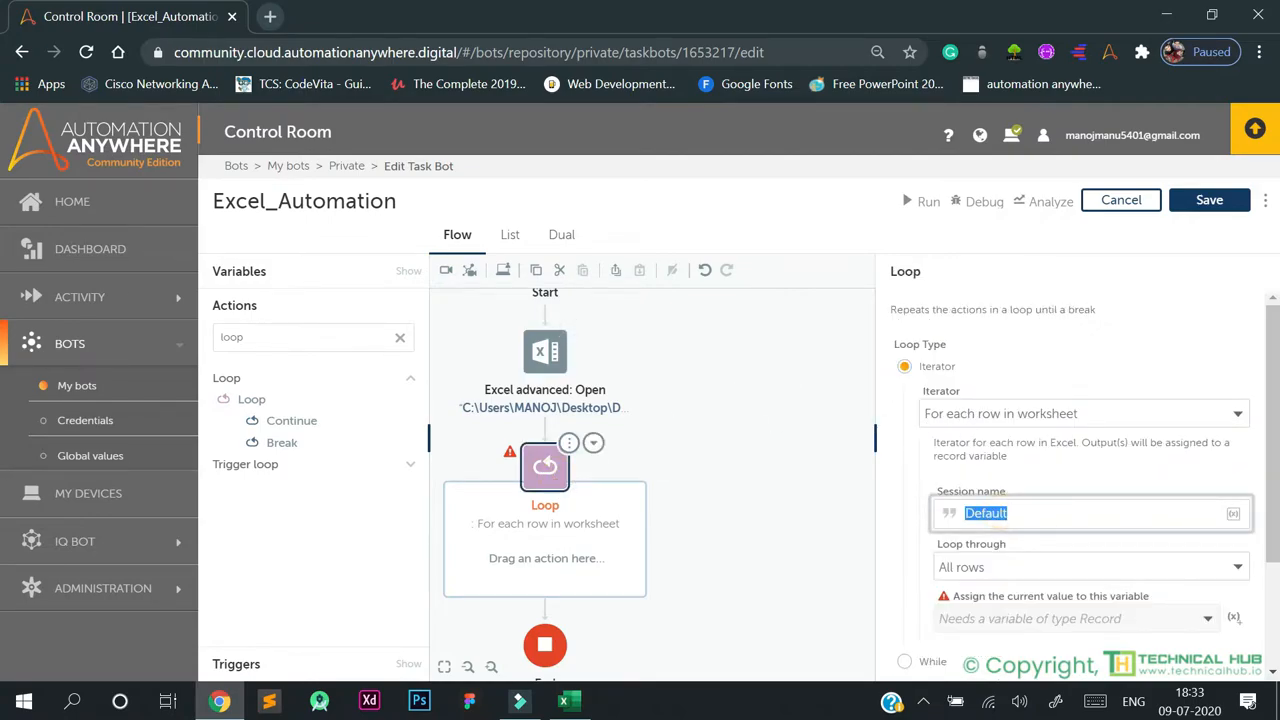
pyautogui.write('Session1')
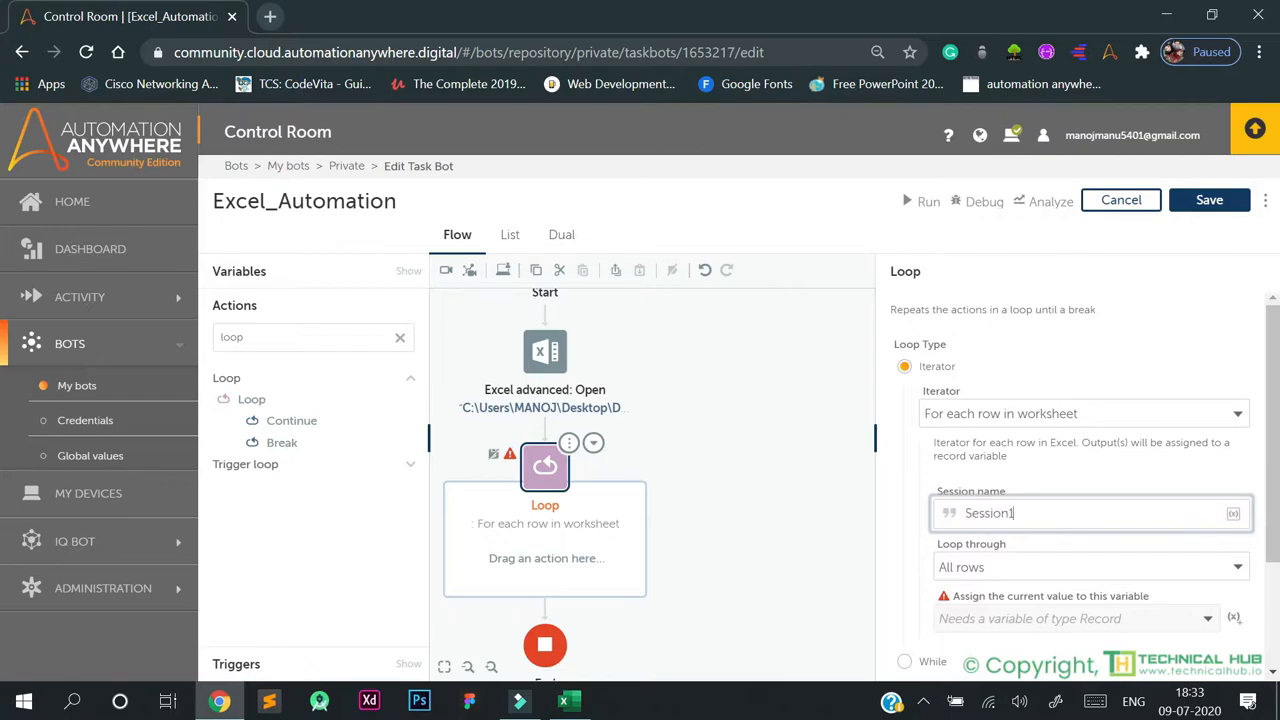
# Review the Loop's row range options and choose to loop through All rows.
pyautogui.scroll(-1, 991, 512)
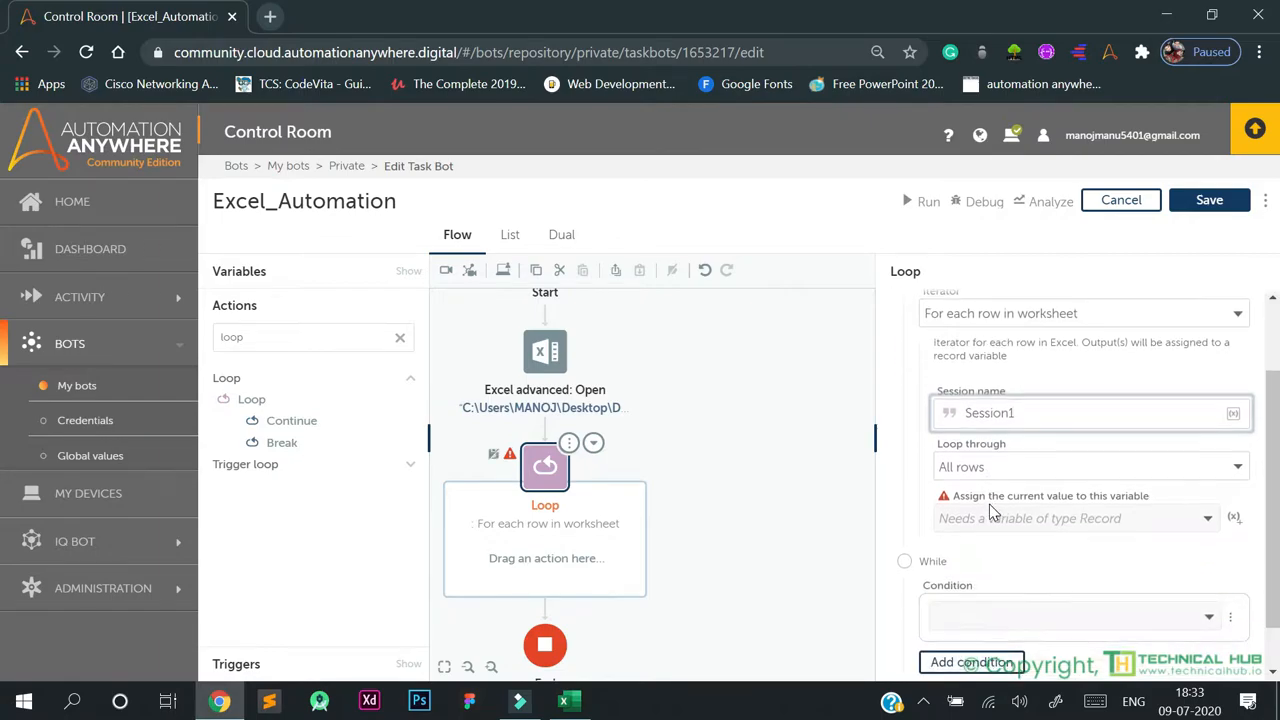
pyautogui.click(1062, 468)
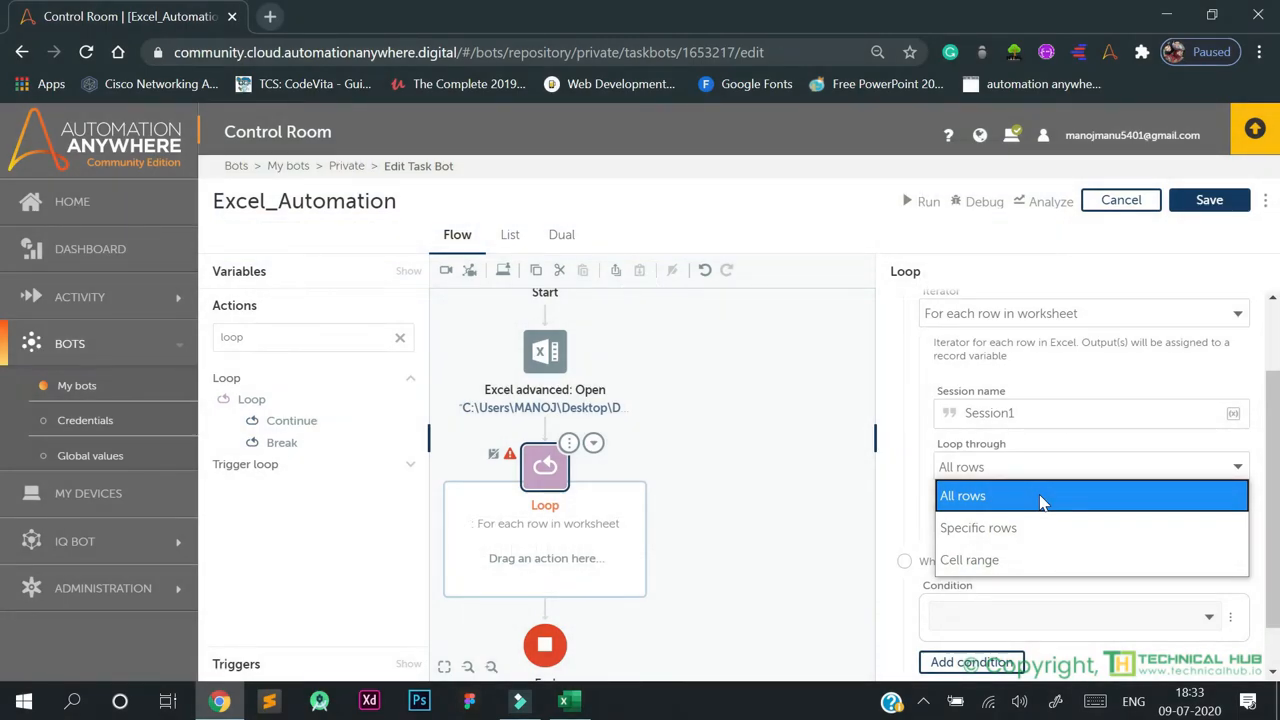
pyautogui.click(1040, 502)
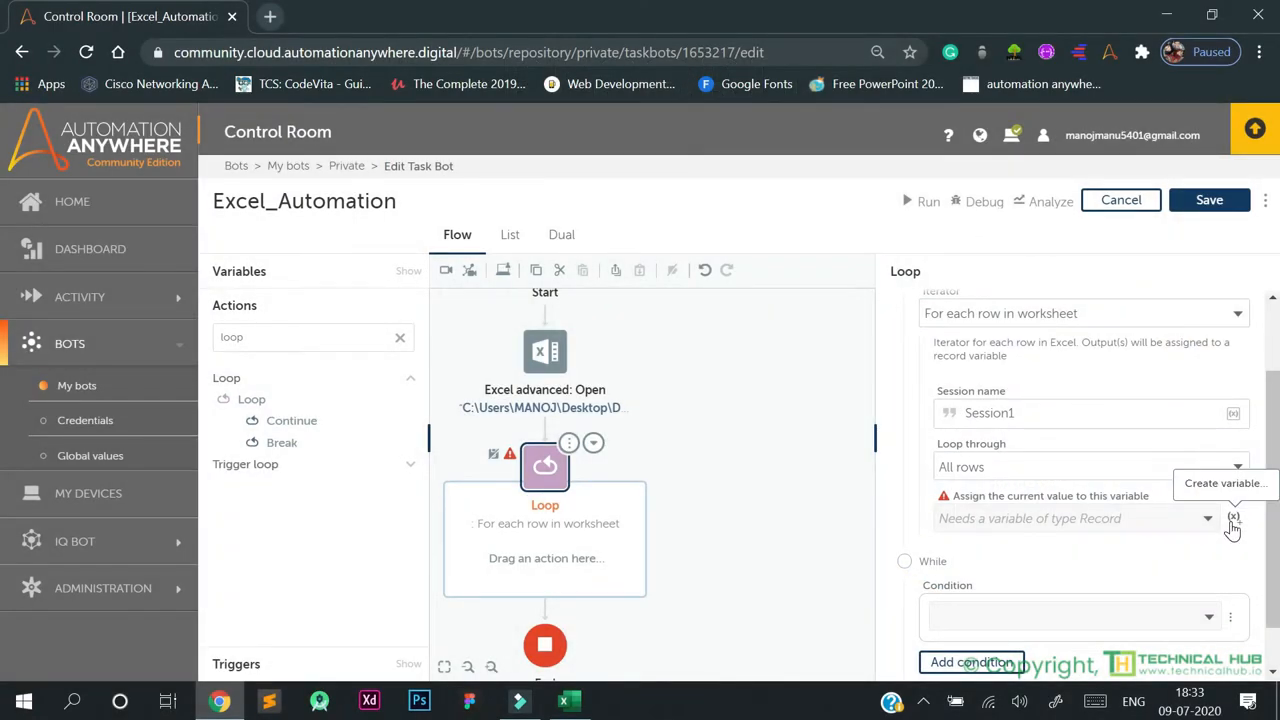
# Create a Record variable named Data to hold the Loop's current value, and exit debug mode.
pyautogui.click(1233, 518)
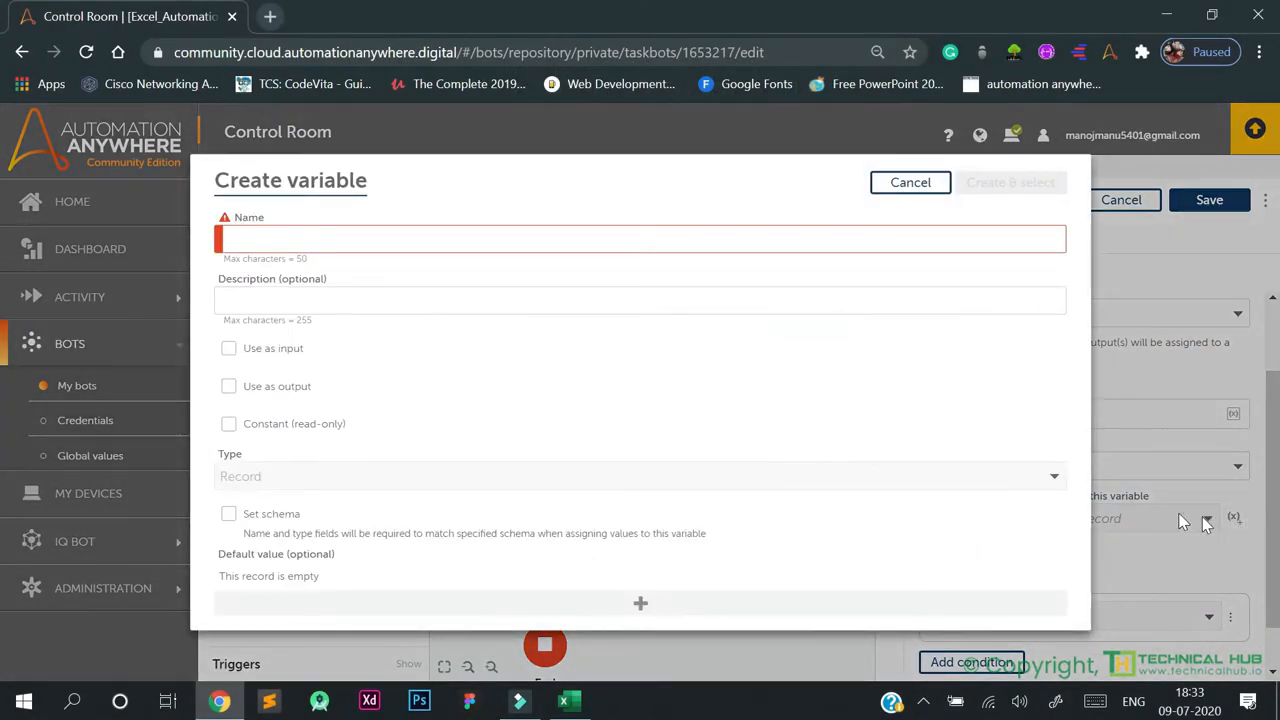
pyautogui.click(415, 240)
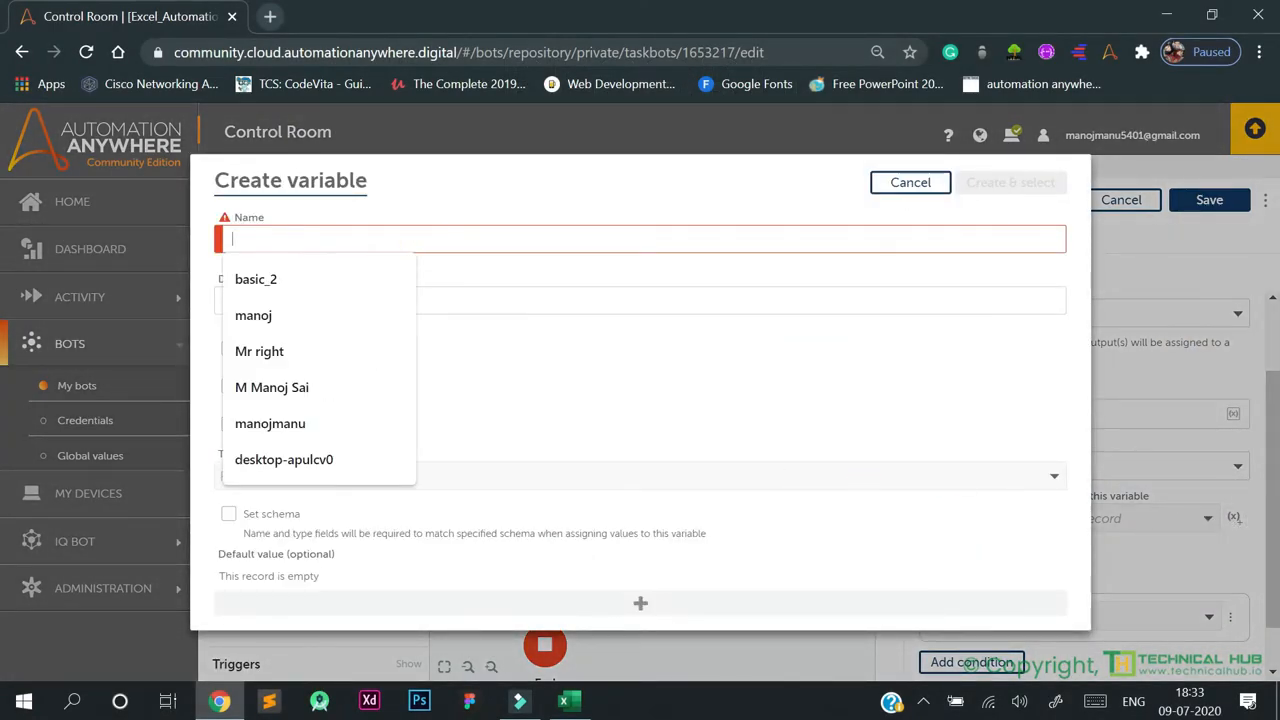
pyautogui.write('Data')
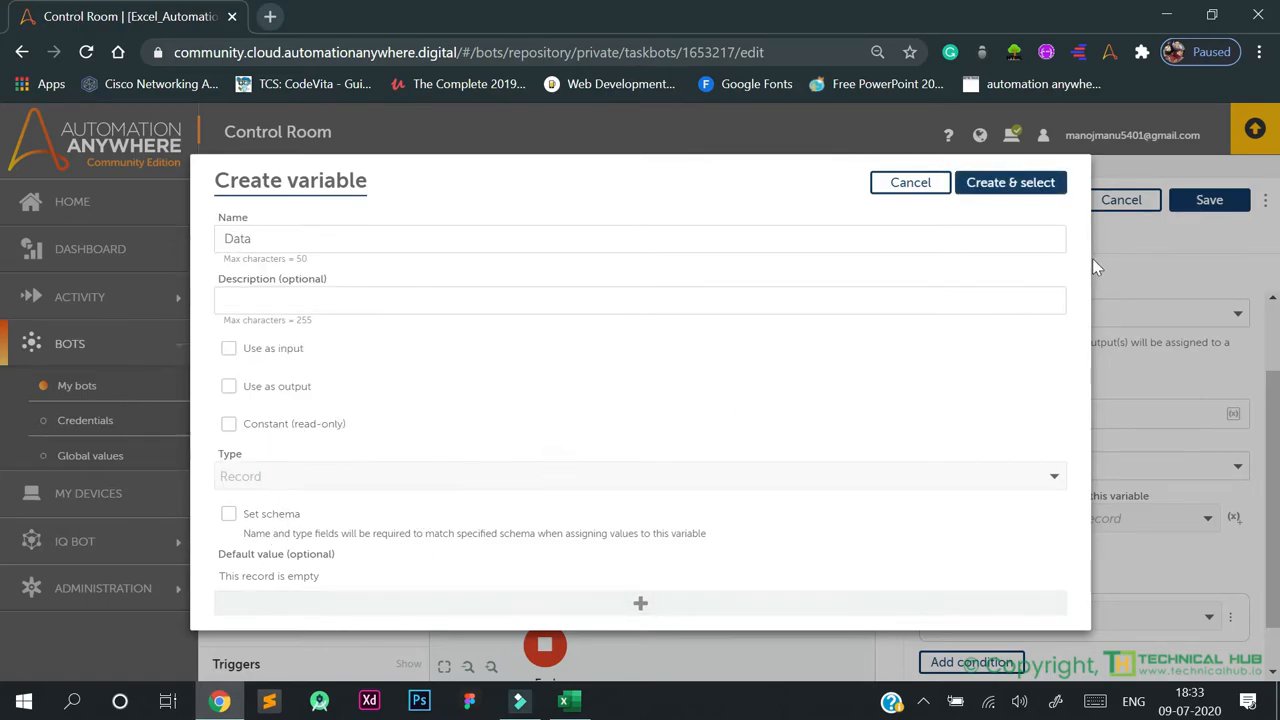
pyautogui.click(1010, 183)
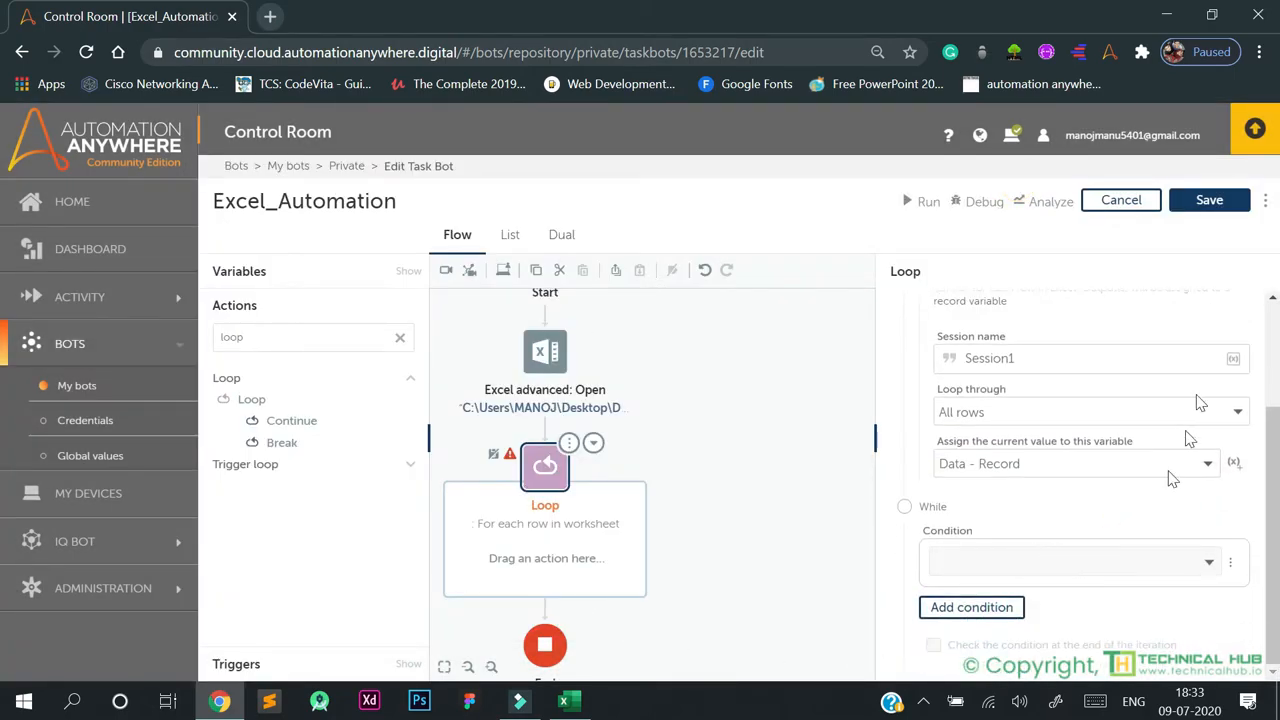
pyautogui.scroll(1, 1082, 440)
pyautogui.scroll(-4, 1082, 440)
pyautogui.click(802, 428)
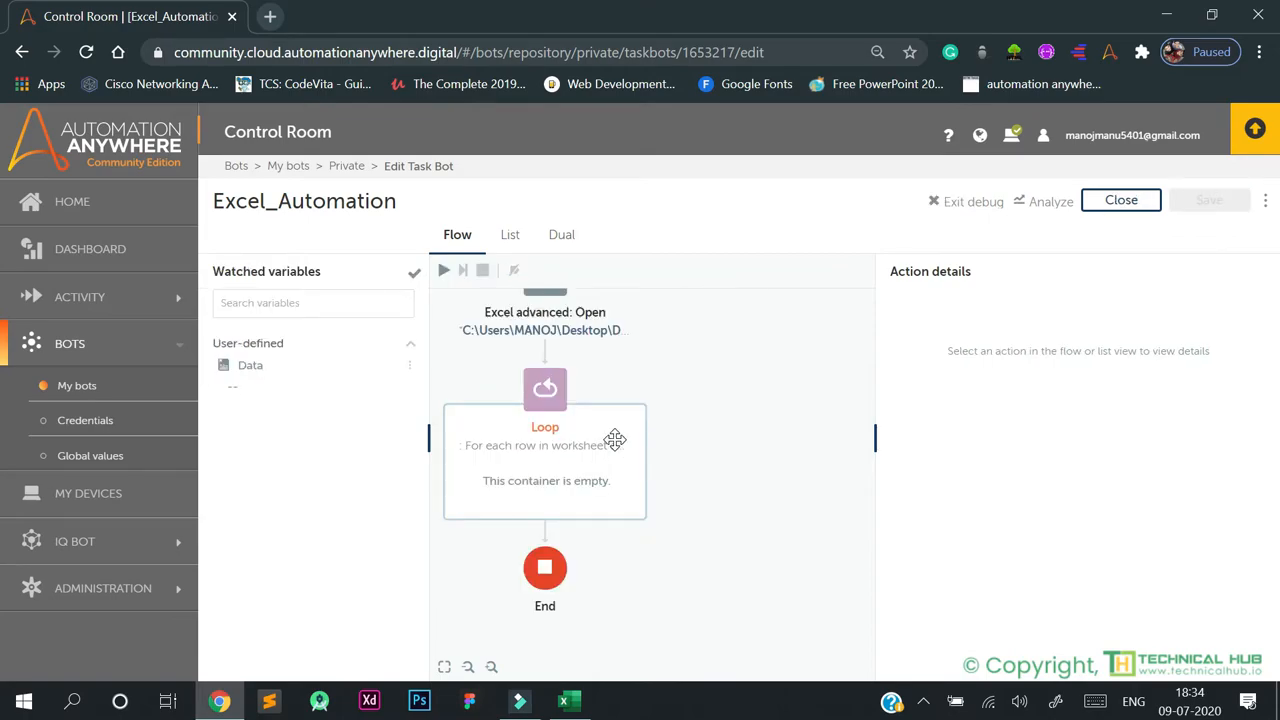
pyautogui.click(963, 201)
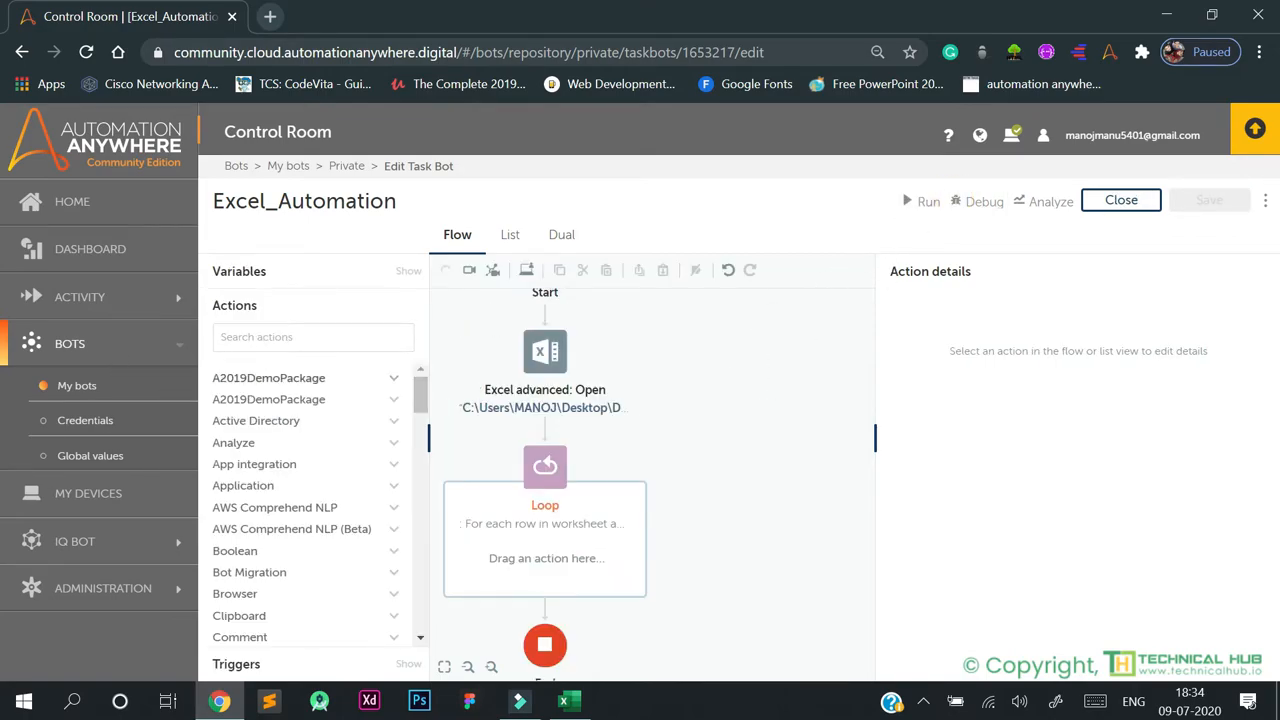
# Search the actions for "messag" and add a Message box action inside the Loop.
pyautogui.click(246, 337)
pyautogui.click(277, 337)
pyautogui.write('messag')
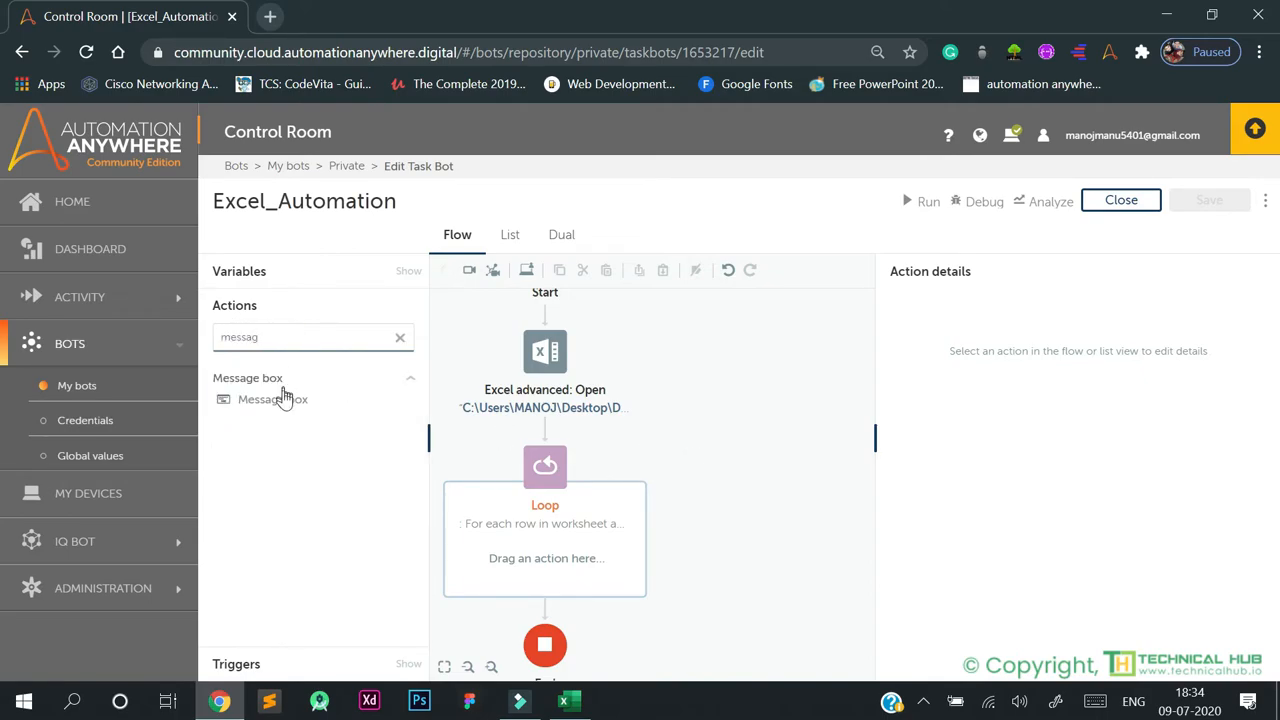
pyautogui.moveTo(283, 399); pyautogui.dragTo(540, 566)
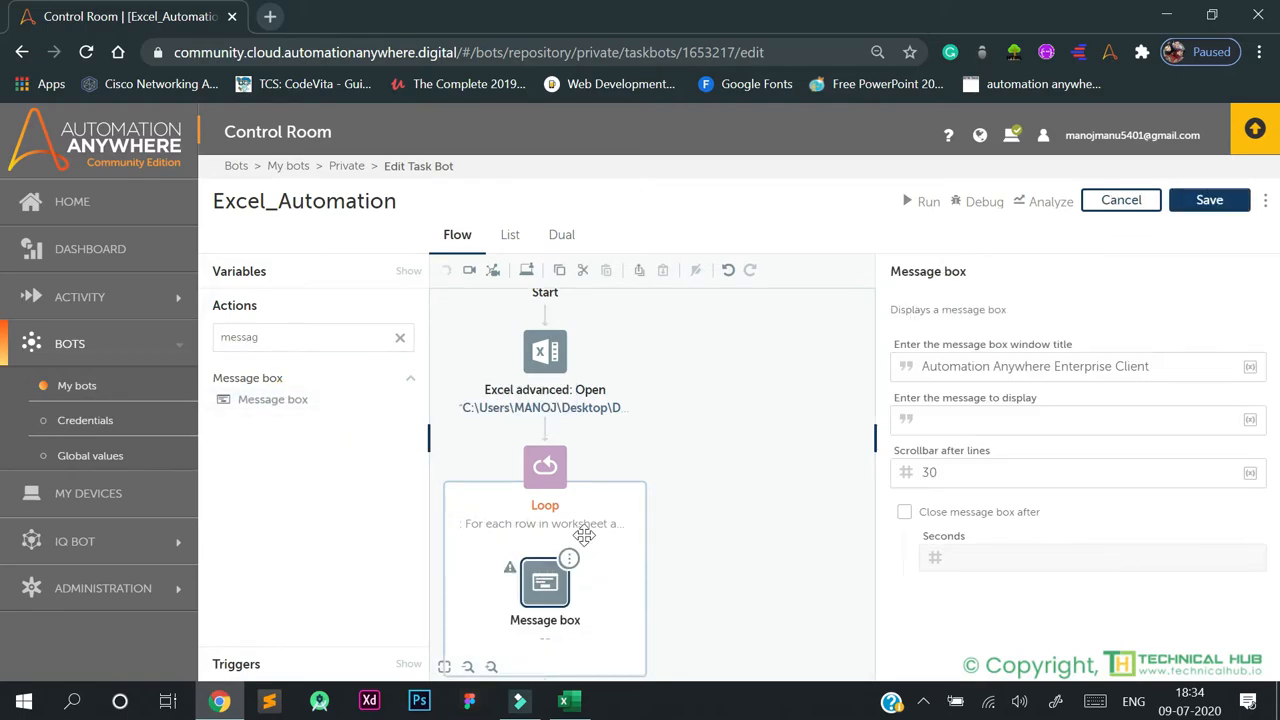
# Start inserting a variable into the Message box's message, choosing the Data record by index 0.
pyautogui.scroll(-1, 630, 540)
pyautogui.click(1000, 420)
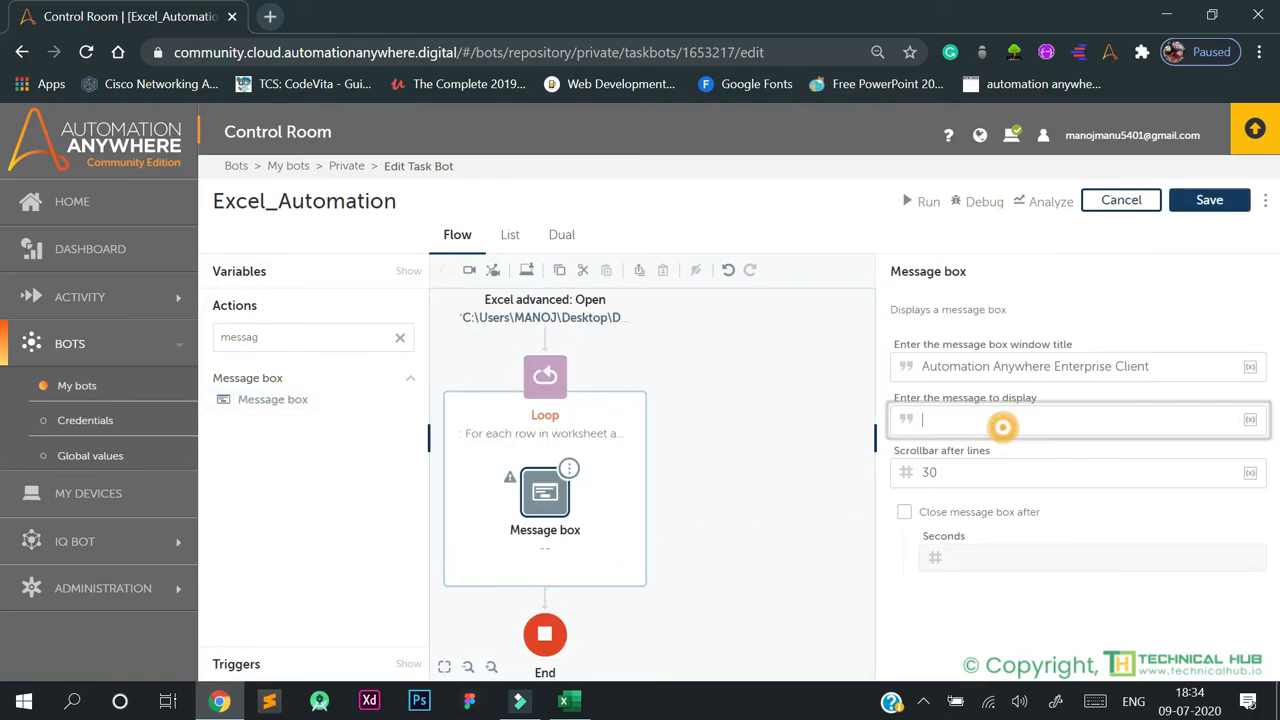
pyautogui.click(1250, 421)
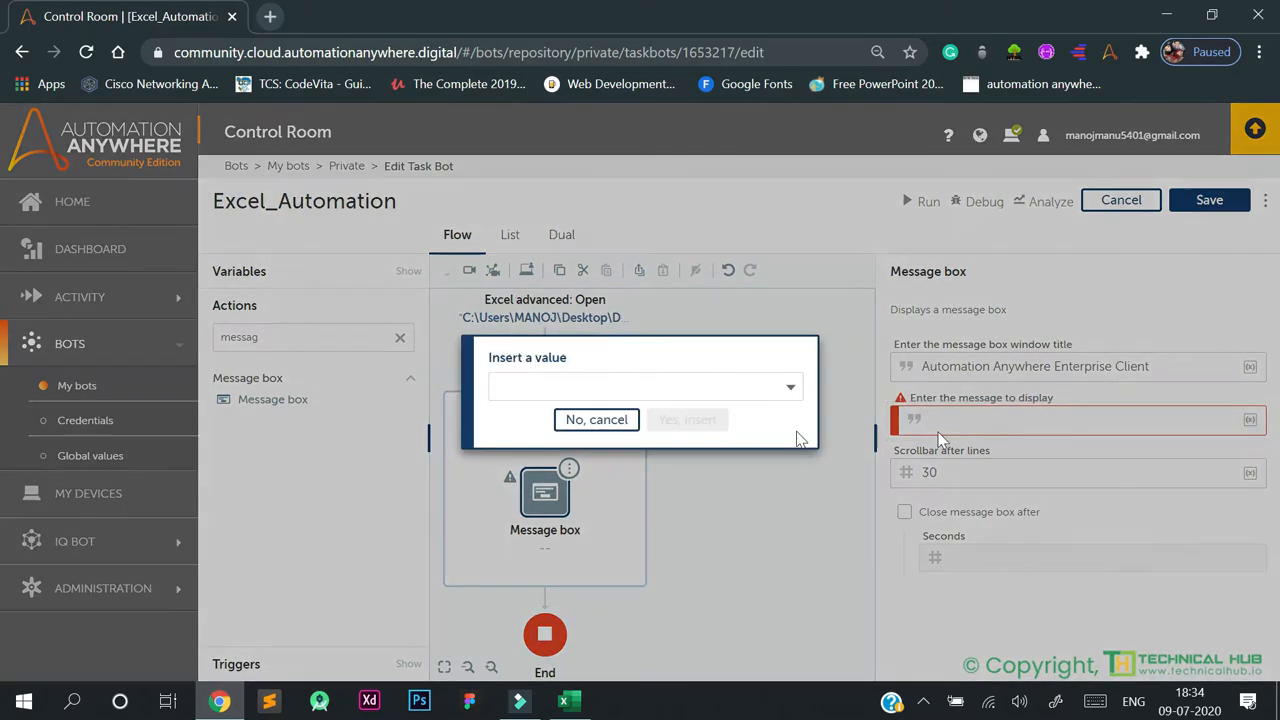
pyautogui.click(670, 385)
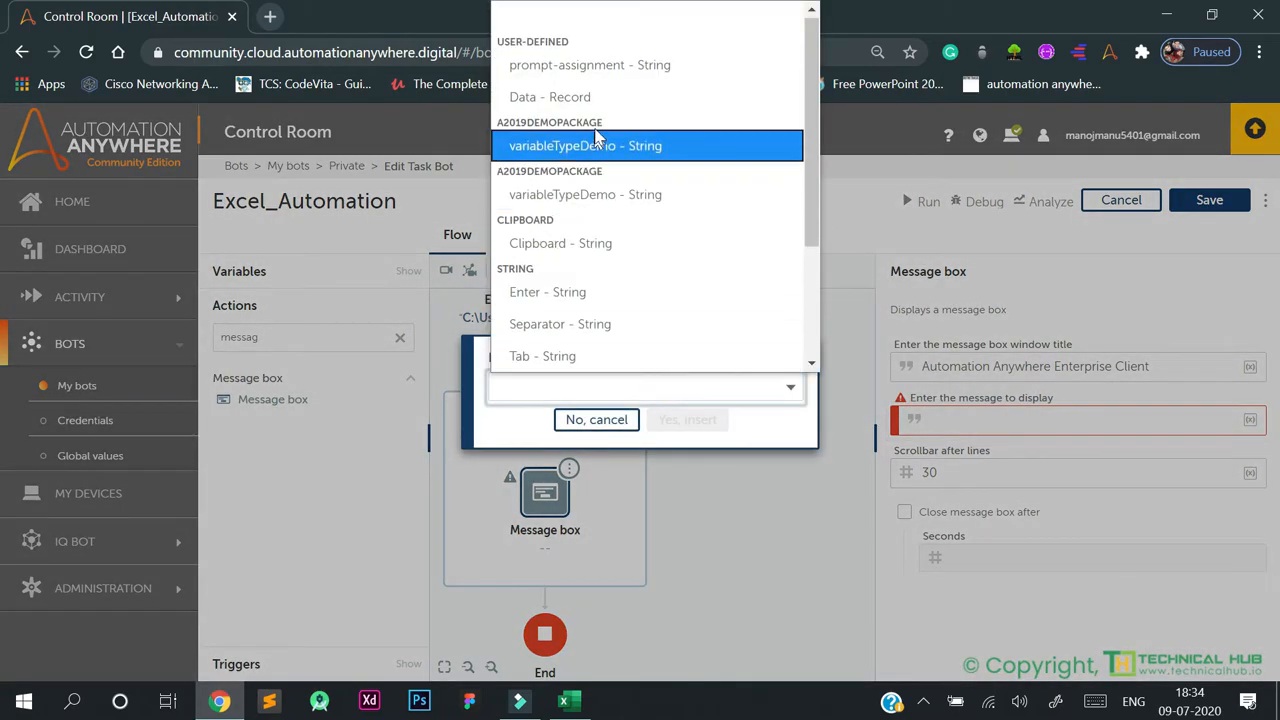
pyautogui.click(609, 96)
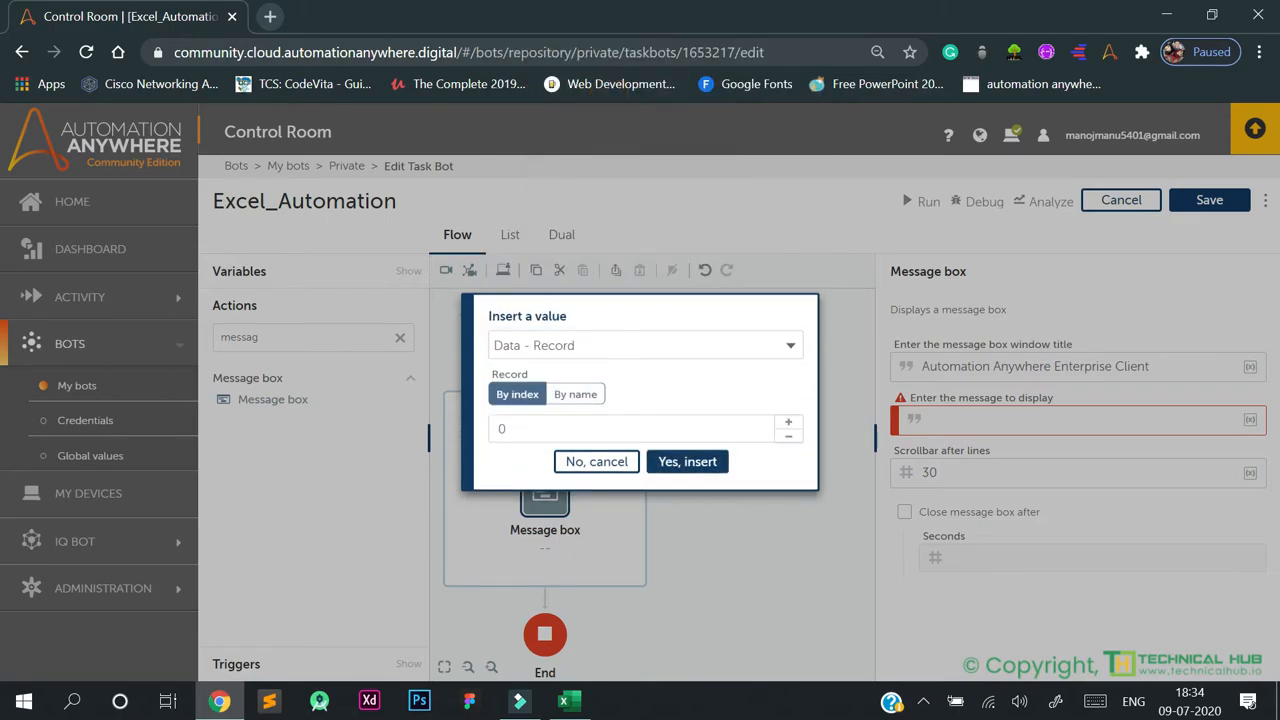
pyautogui.click(502, 428)
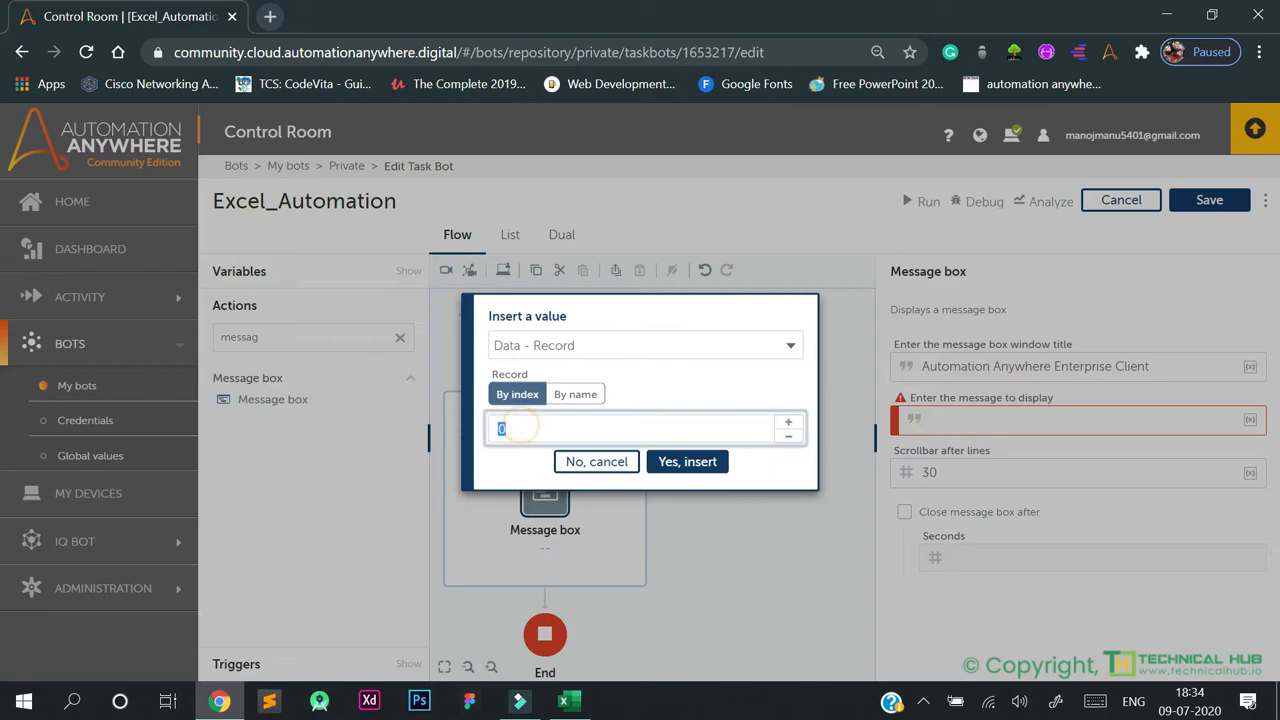
# Switch to Data.xlsx in Excel, examine columns A, B and C to match the record indexes, and return to the bot editor.
pyautogui.click(566, 703)
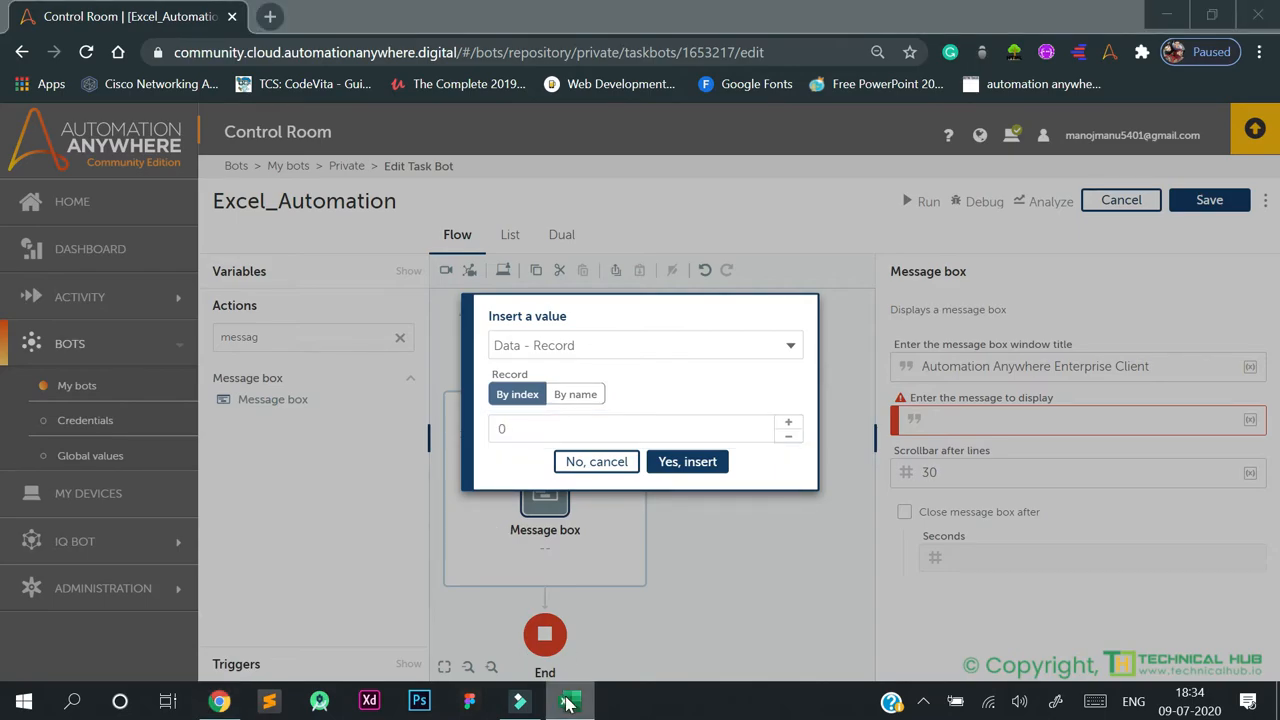
pyautogui.moveTo(66, 231); pyautogui.dragTo(60, 310)
pyautogui.click(252, 383)
pyautogui.moveTo(124, 231); pyautogui.dragTo(124, 330)
pyautogui.moveTo(200, 231); pyautogui.dragTo(190, 330)
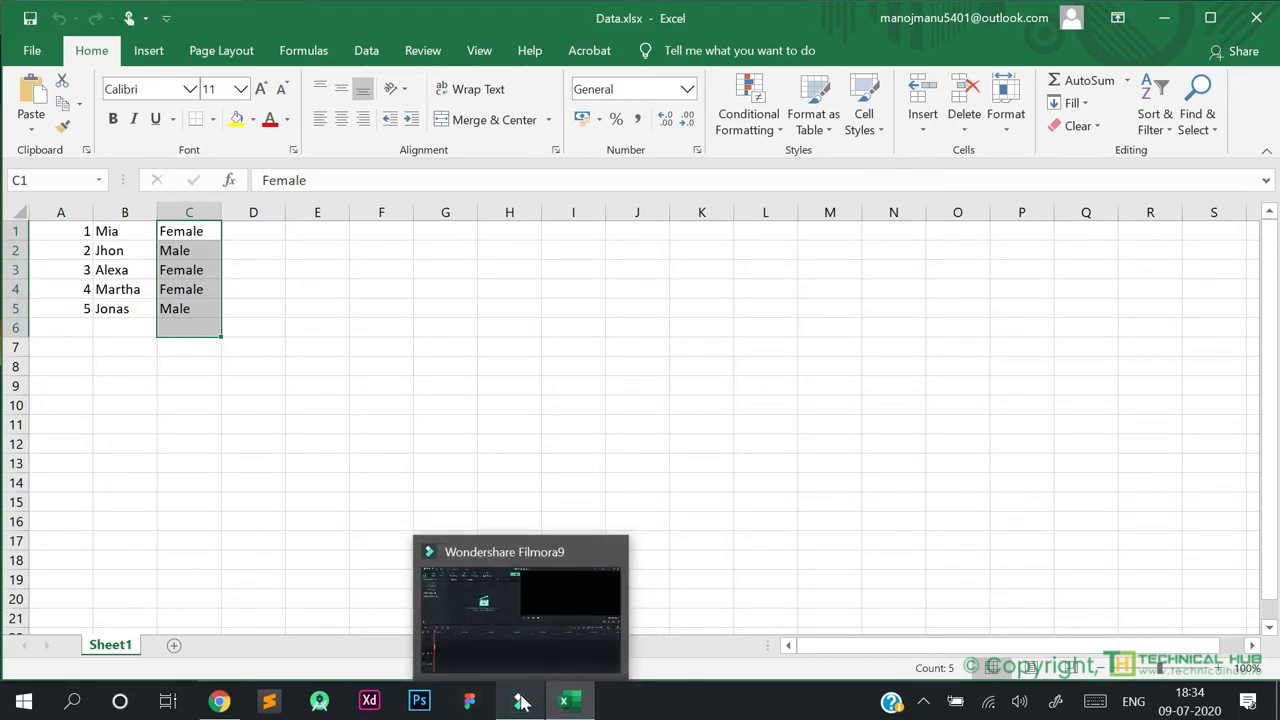
pyautogui.moveTo(228, 707)
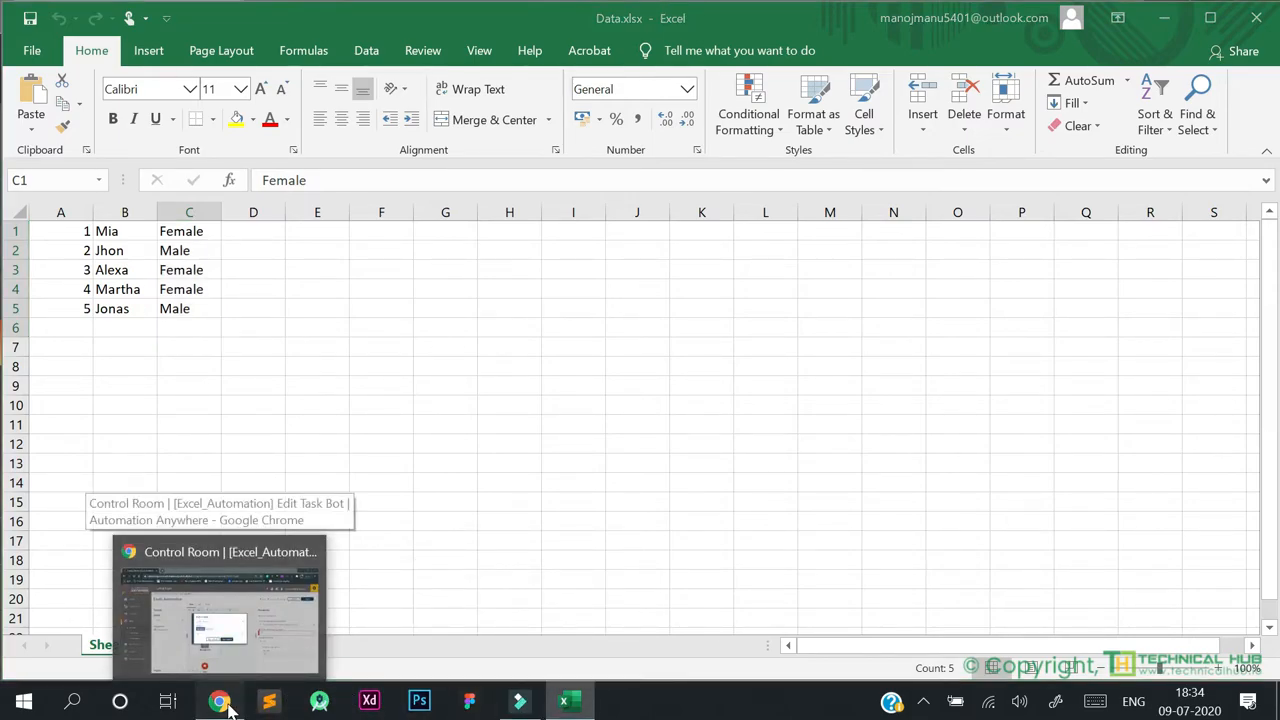
pyautogui.click(218, 615)
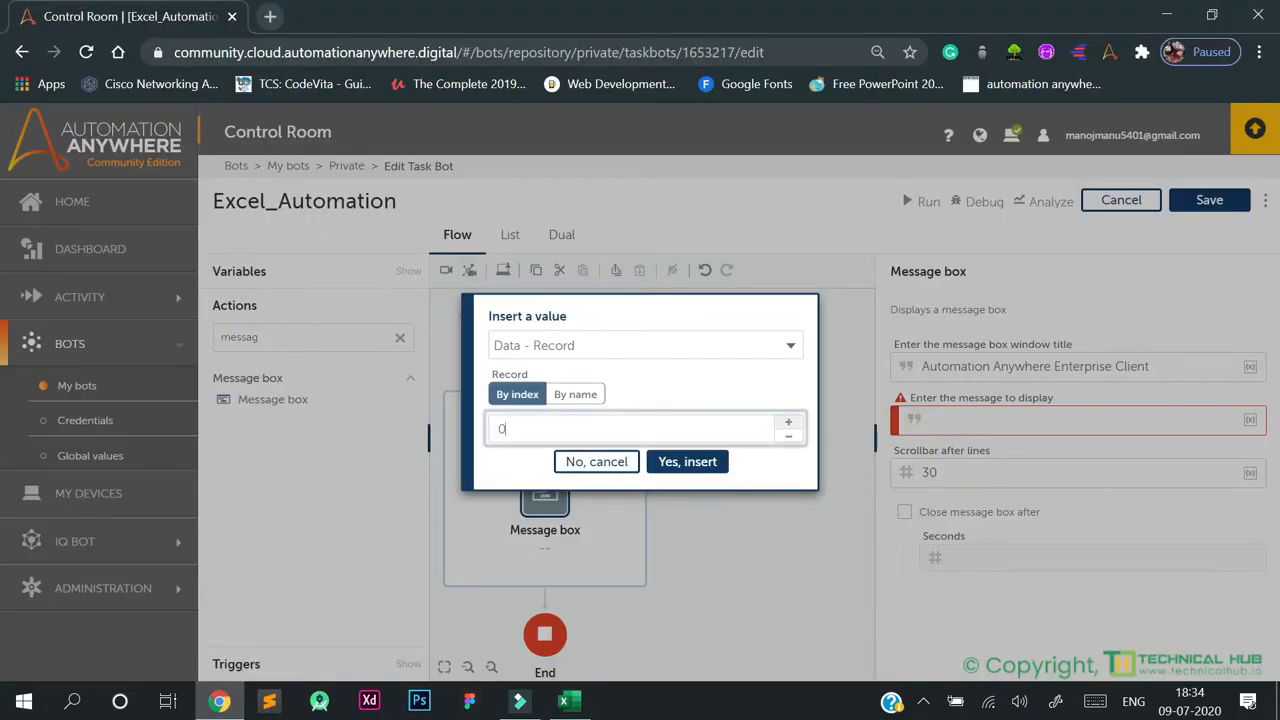
# Insert $Data[0]$ into the message to display, add a hyphen, and insert the Data record's index 1 after it.
pyautogui.click(687, 462)
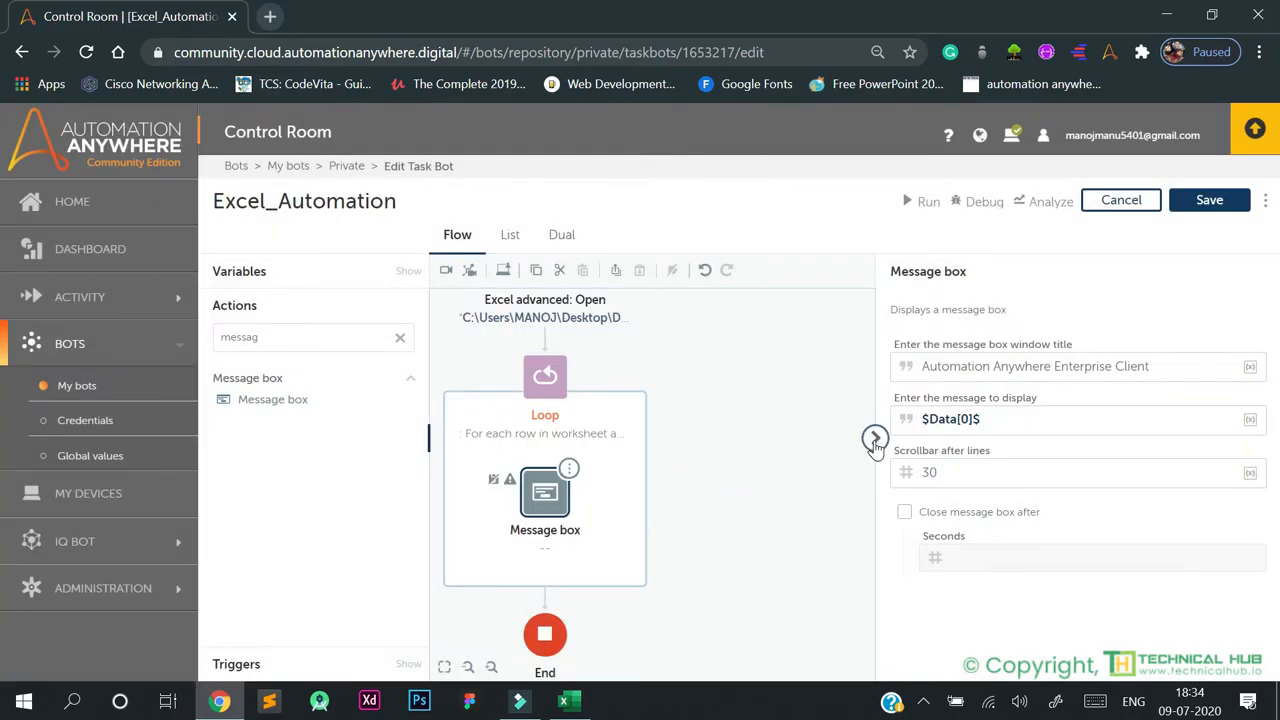
pyautogui.click(1250, 419)
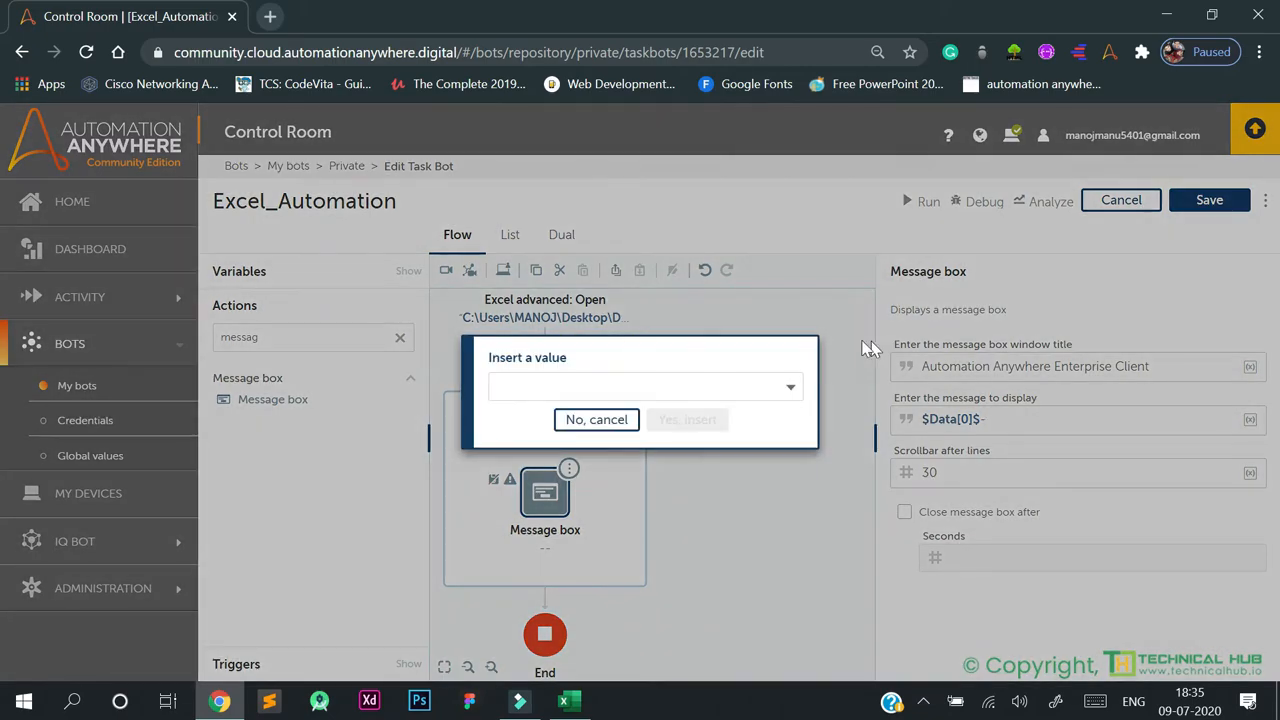
pyautogui.click(713, 380)
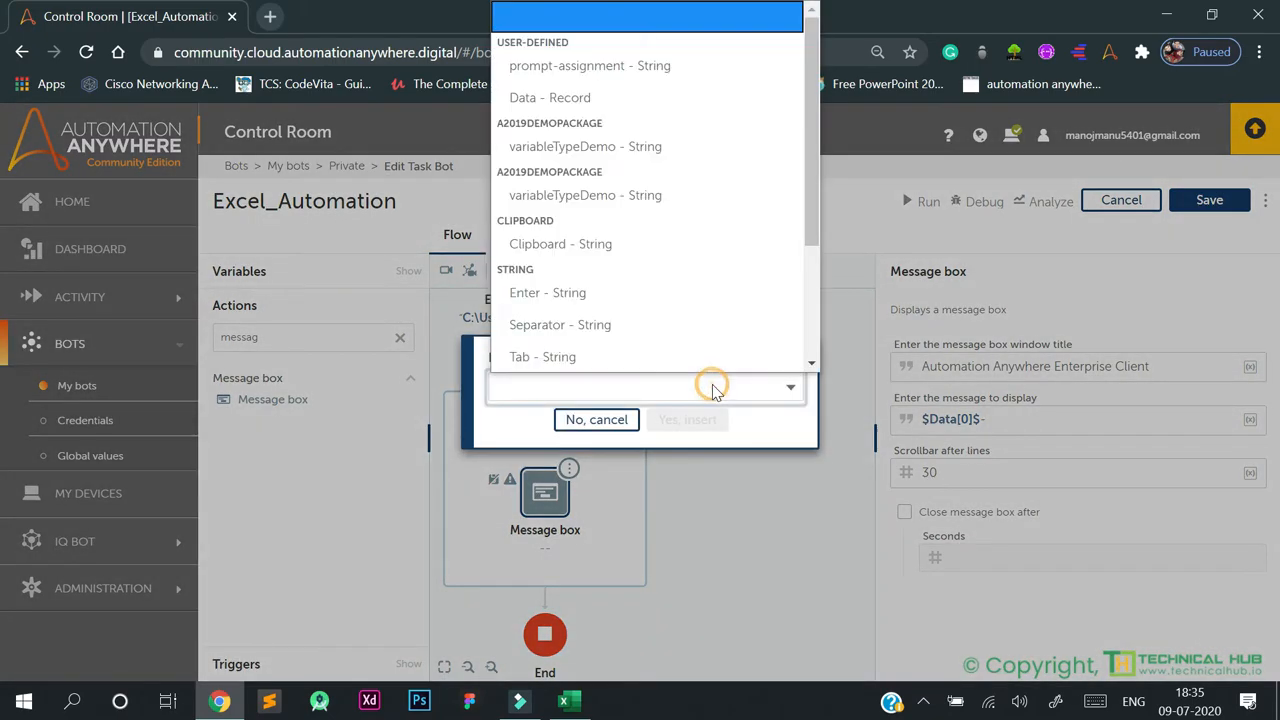
pyautogui.click(645, 97)
pyautogui.click(798, 422)
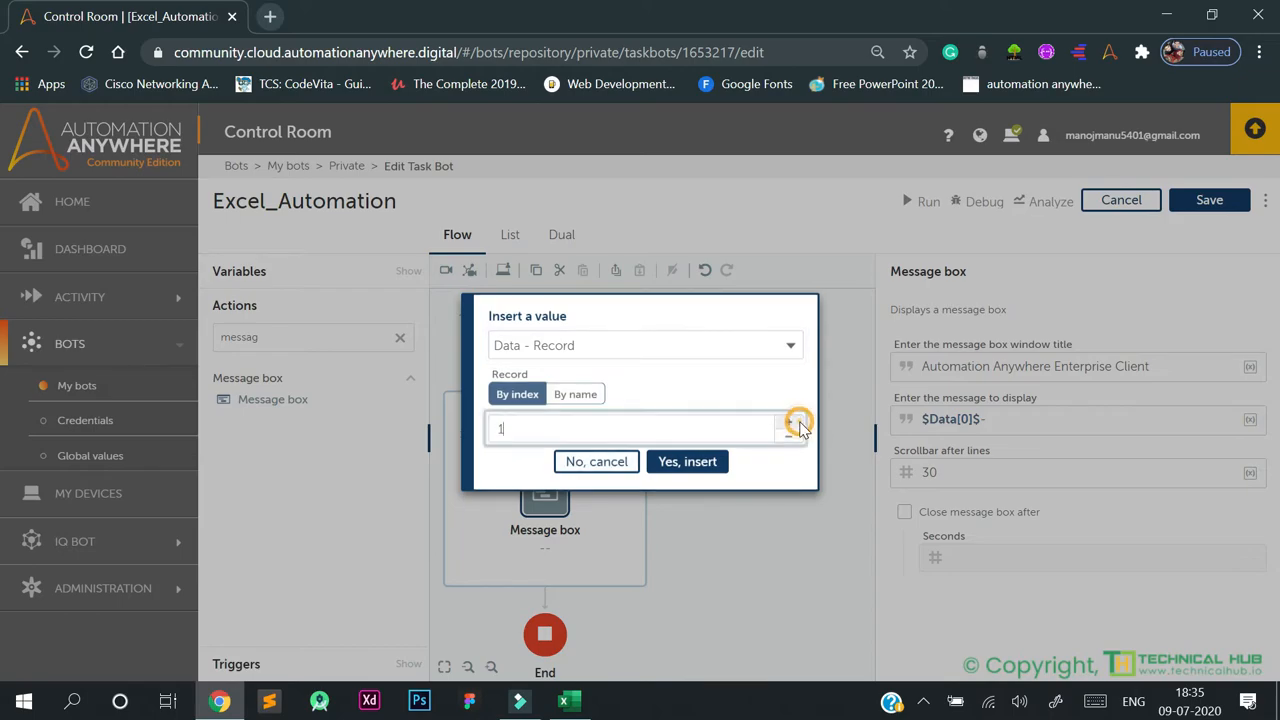
pyautogui.click(682, 462)
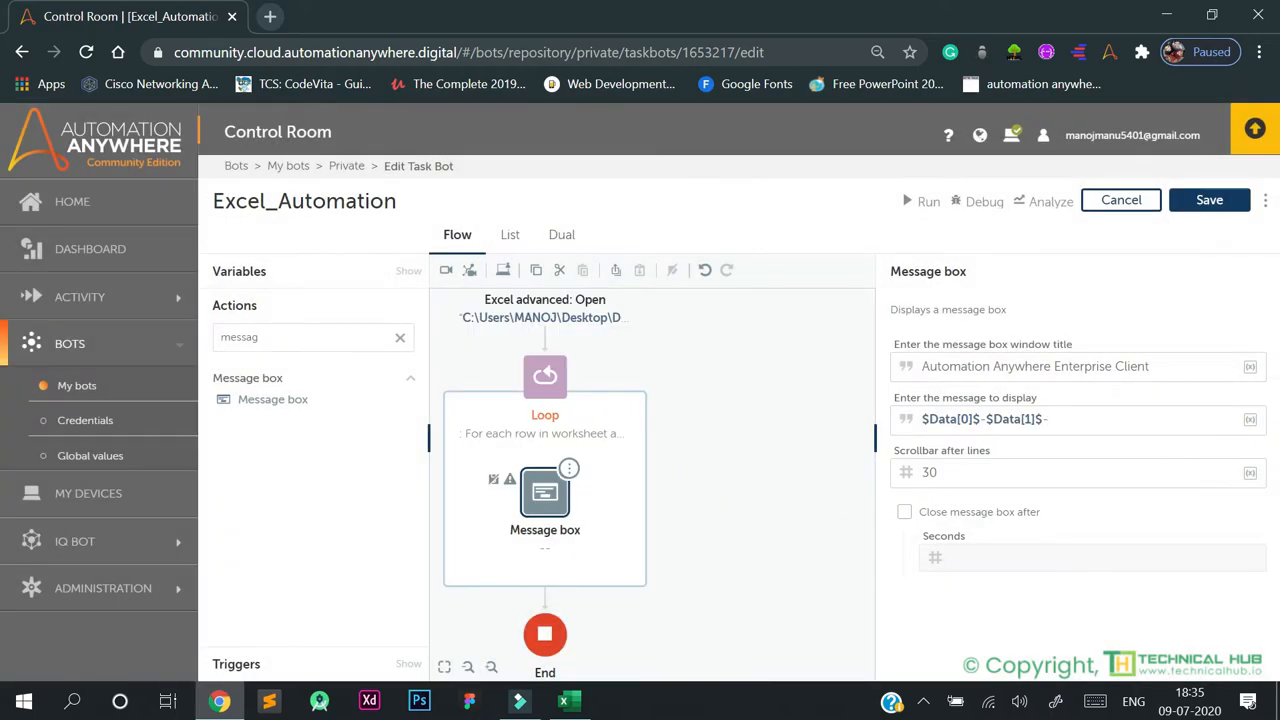
# Insert the Data record's index 2 after the second hyphen, completing the message as $Data[0]$-$Data[1]$-$Data[2]$.
pyautogui.click(1250, 419)
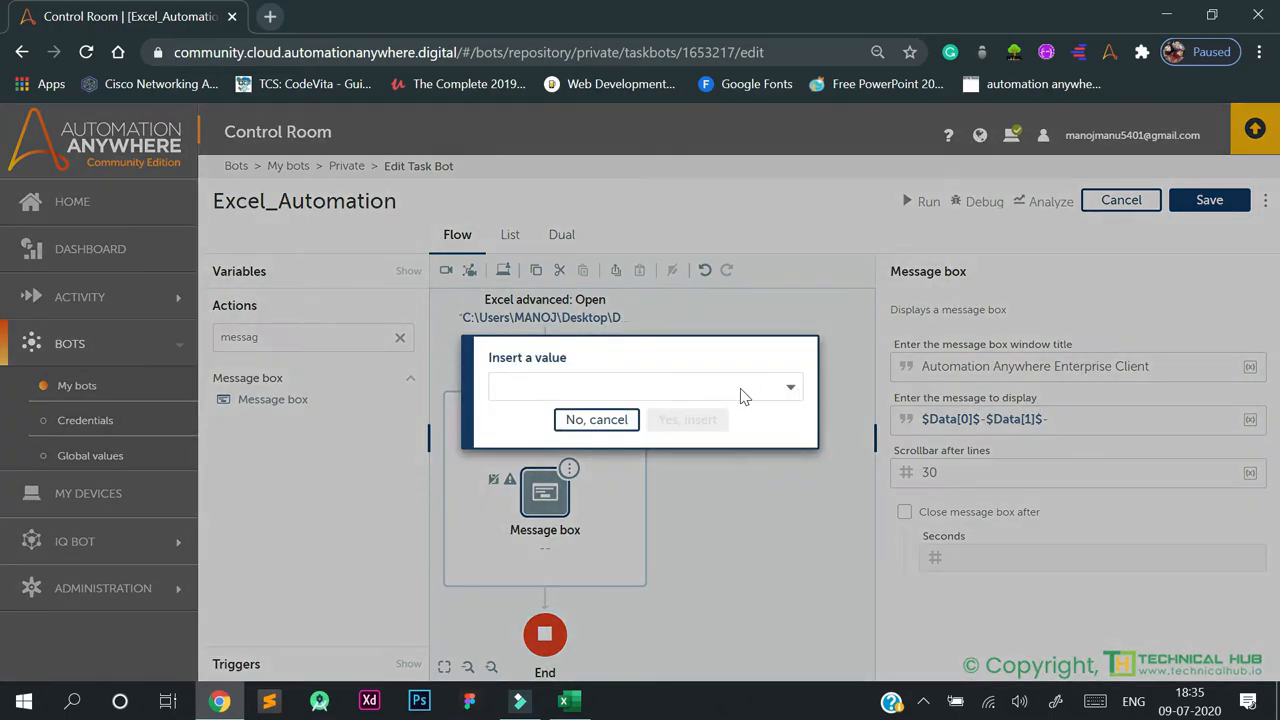
pyautogui.click(743, 396)
pyautogui.click(676, 95)
pyautogui.click(789, 421)
pyautogui.click(789, 421)
pyautogui.click(677, 461)
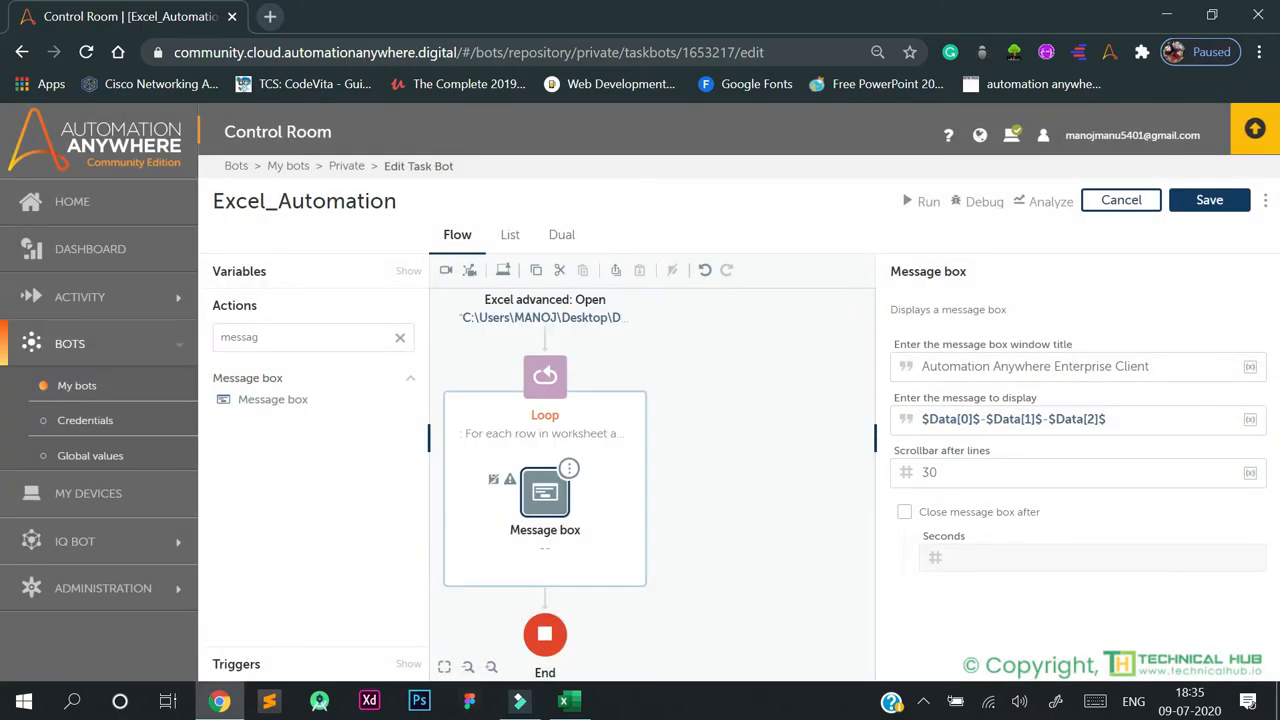
# Review the bot flow, examine cells A1 to C1 of Data.xlsx in Excel against the message's record indexes, and return to the bot editor.
pyautogui.click(812, 471)
pyautogui.scroll(3, 774, 491)
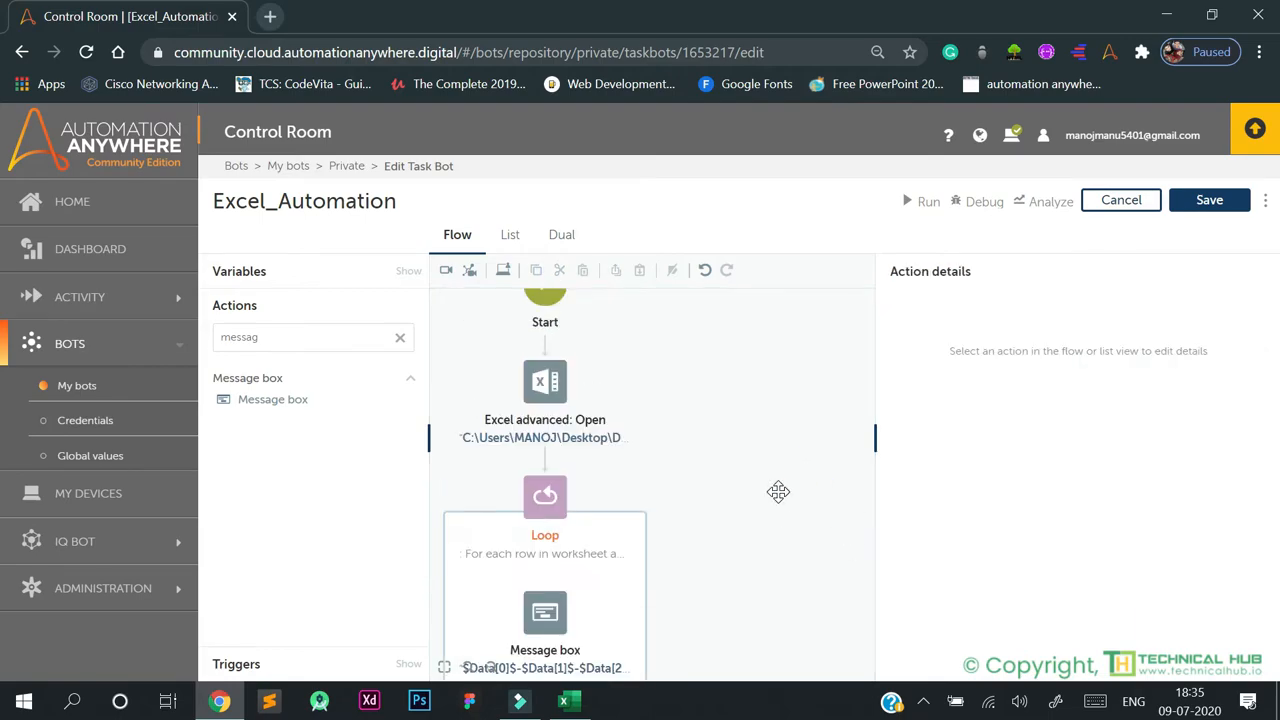
pyautogui.scroll(-3, 778, 491)
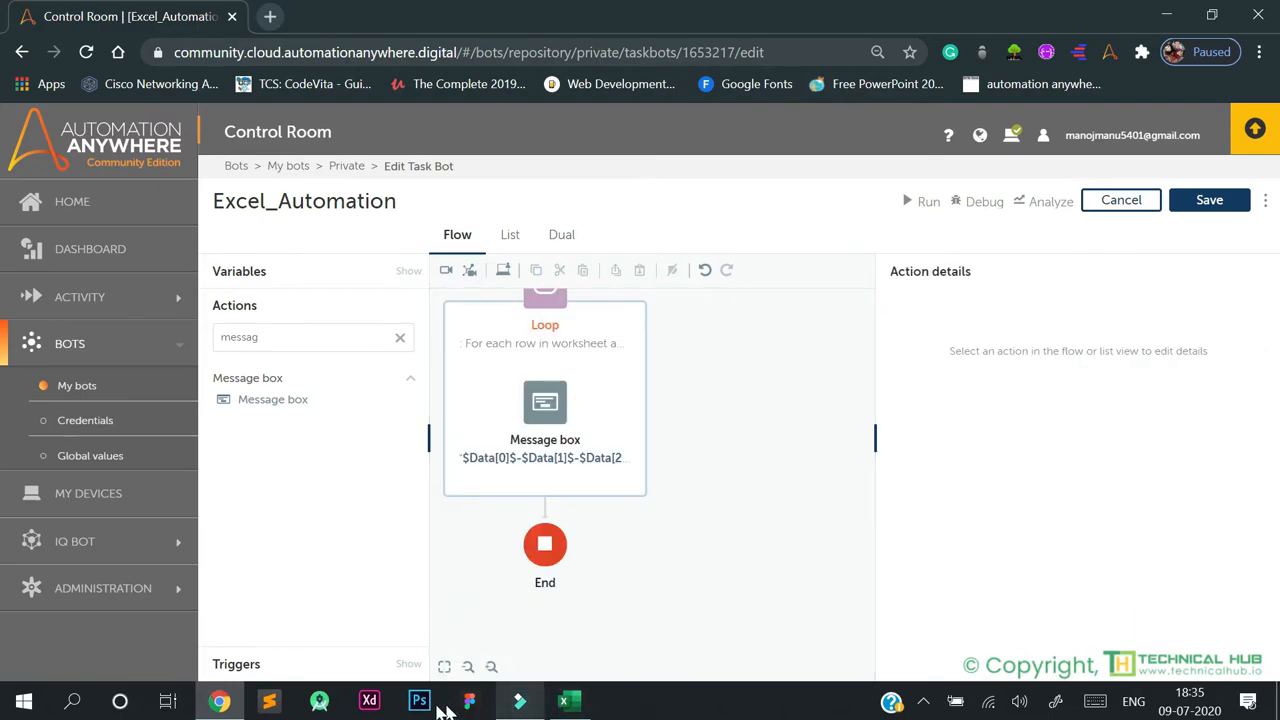
pyautogui.click(567, 703)
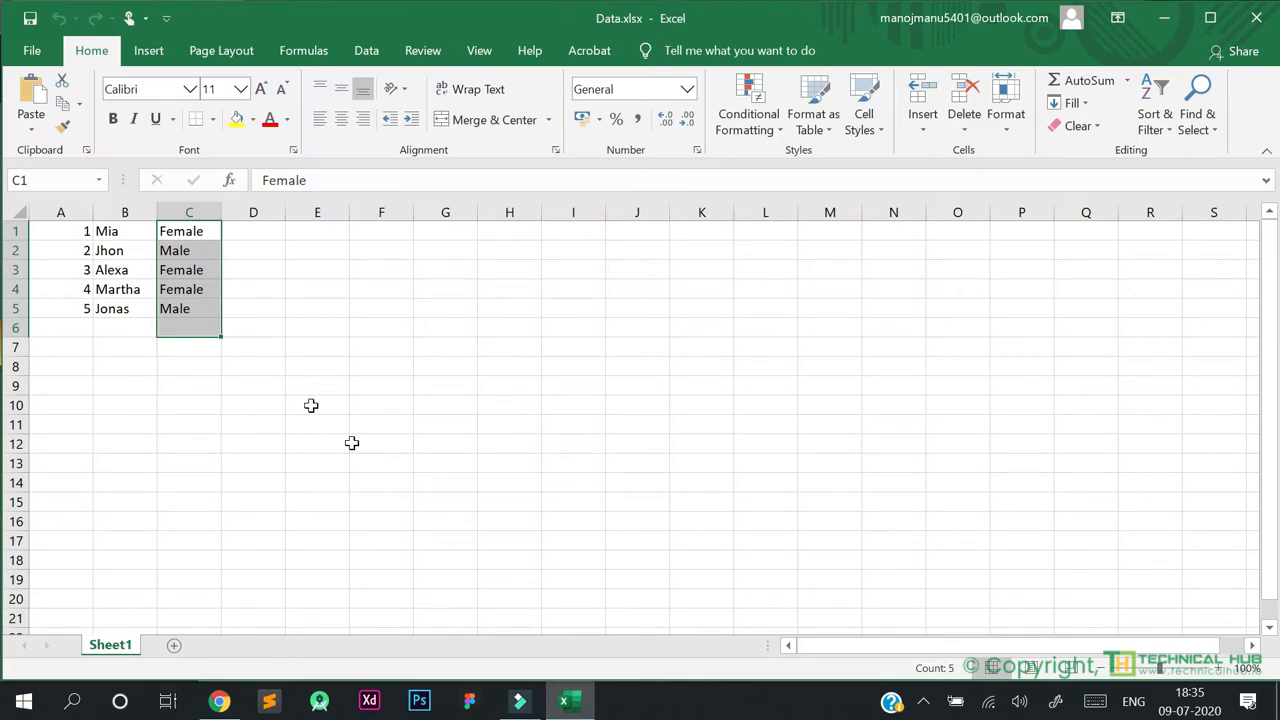
pyautogui.click(70, 236)
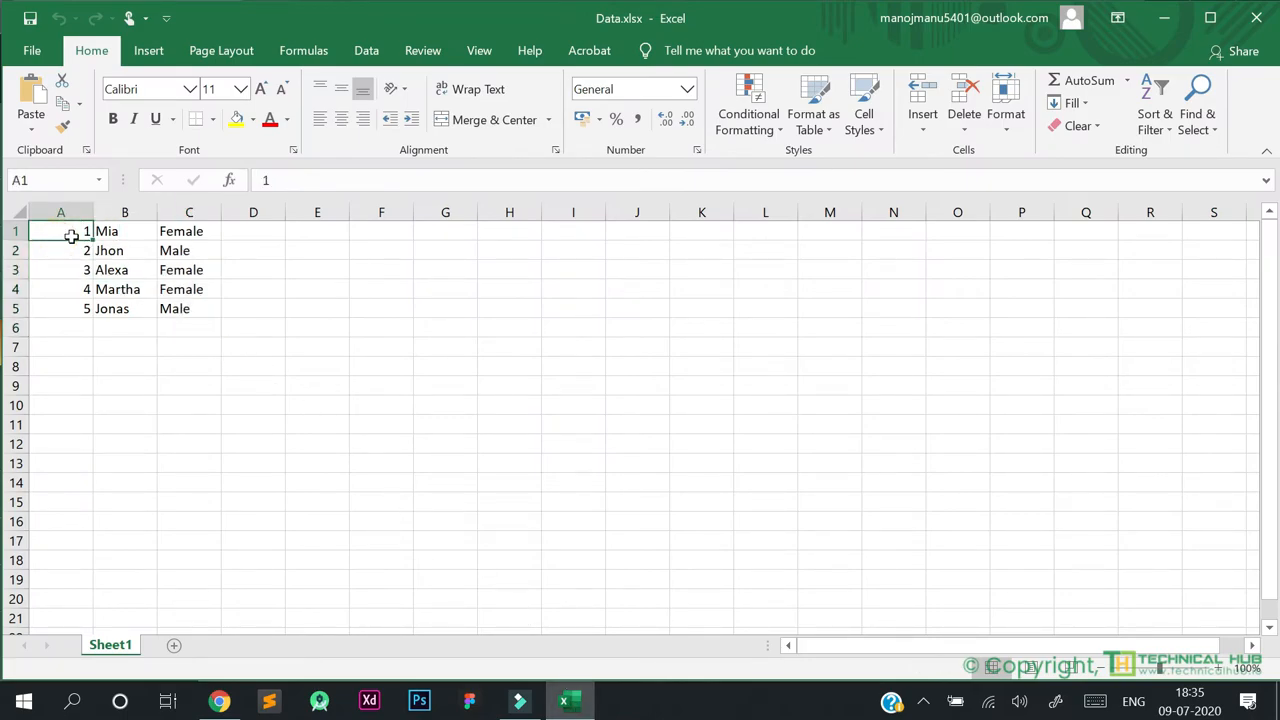
pyautogui.click(125, 231)
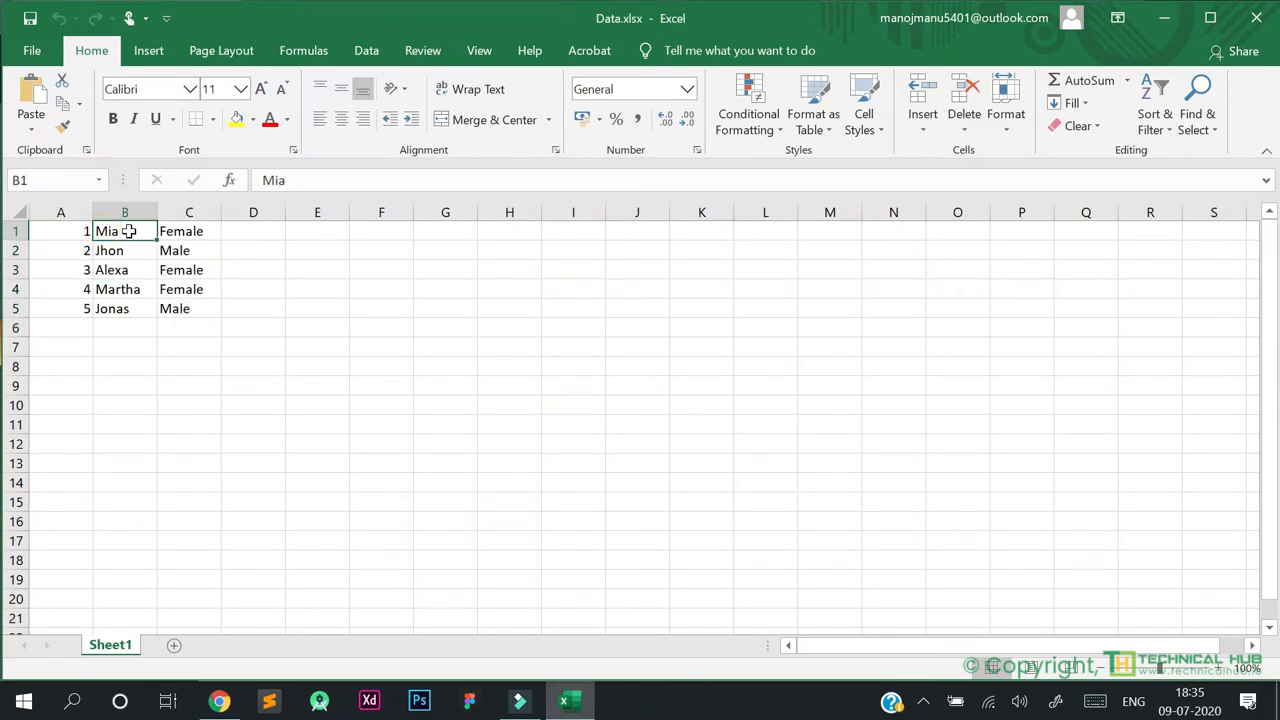
pyautogui.click(192, 232)
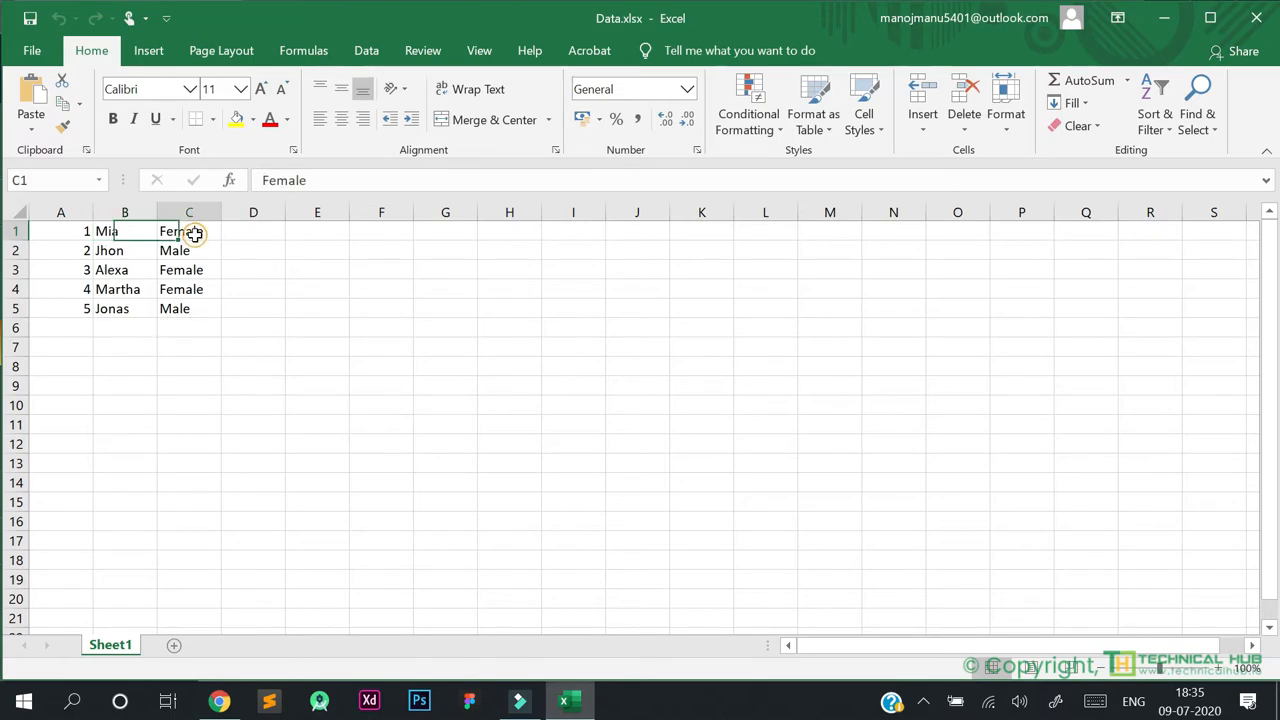
pyautogui.moveTo(70, 233); pyautogui.dragTo(183, 233)
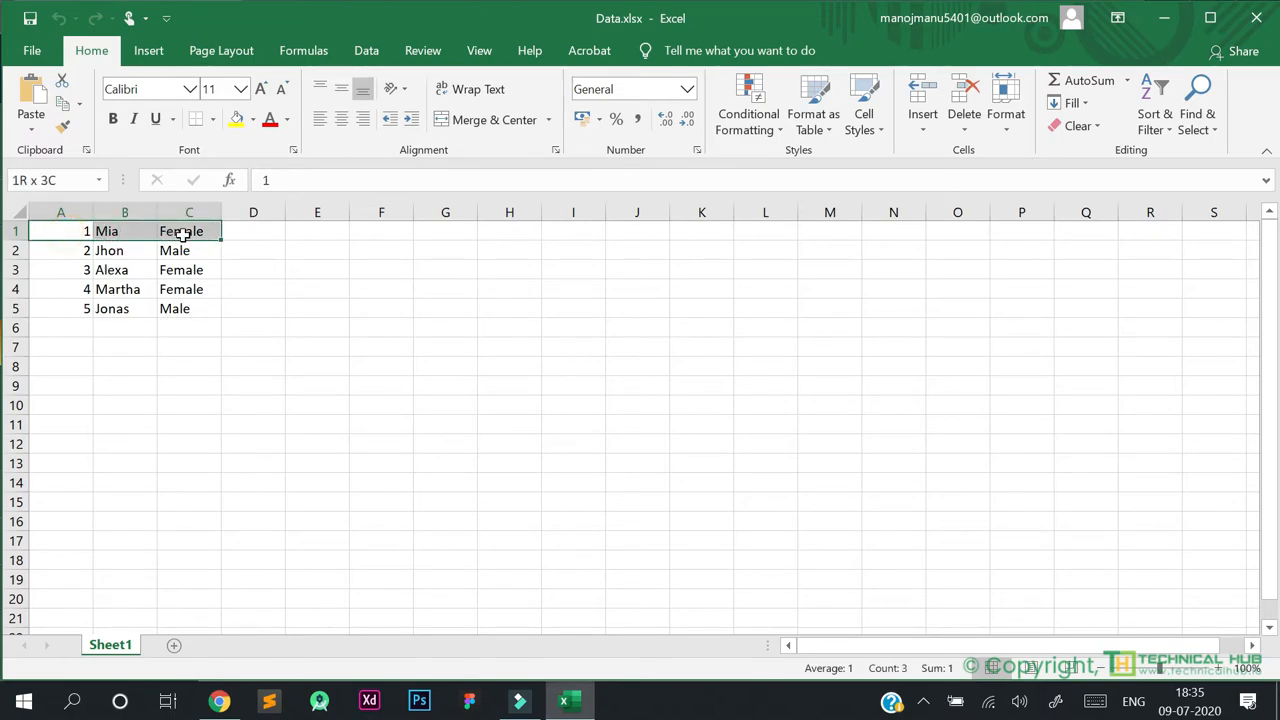
pyautogui.click(323, 257)
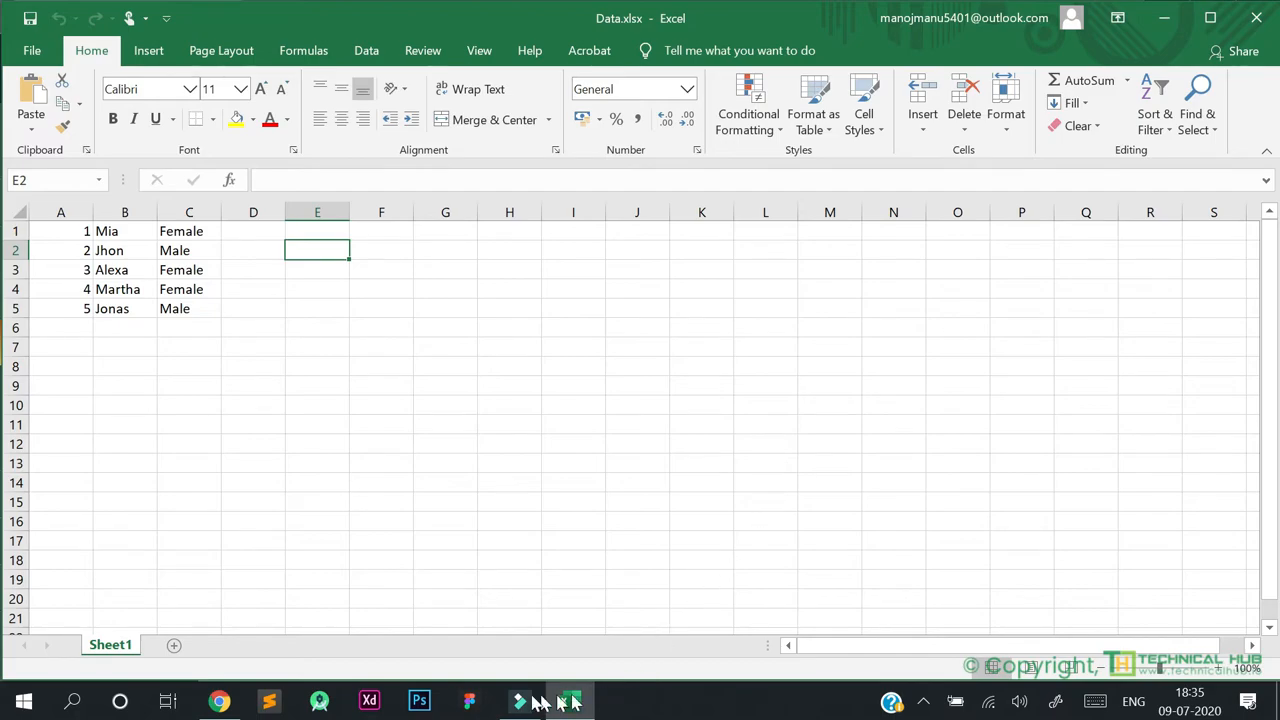
pyautogui.click(219, 700)
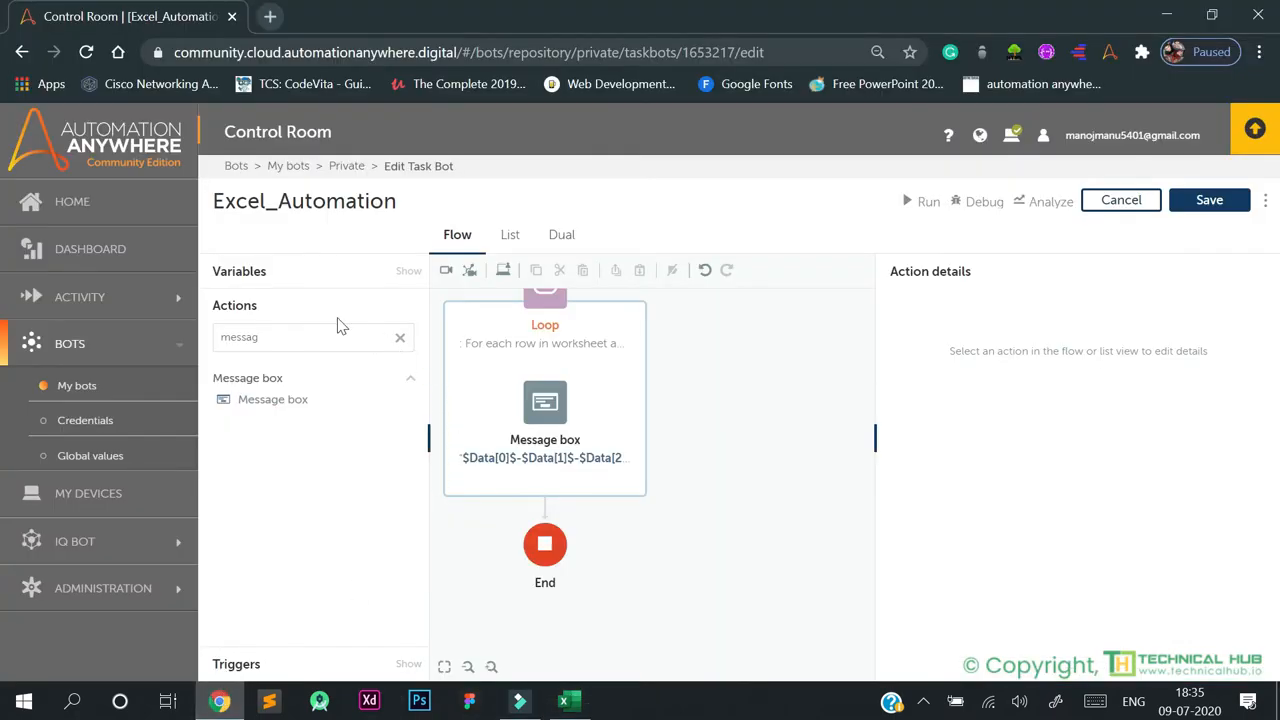
# Clear the action search and add an Excel advanced: Close action between the Loop and End.
pyautogui.click(400, 337)
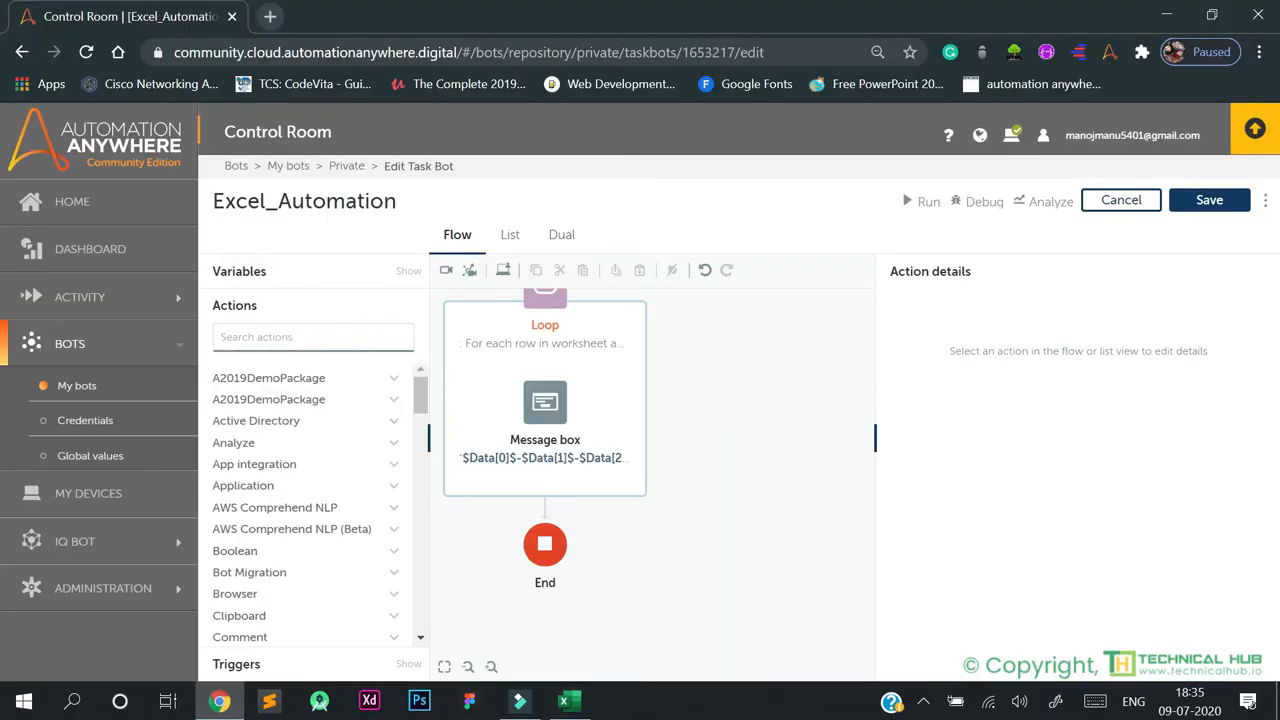
pyautogui.scroll(-2, 305, 550)
pyautogui.scroll(-5, 268, 540)
pyautogui.click(291, 424)
pyautogui.scroll(-3, 265, 460)
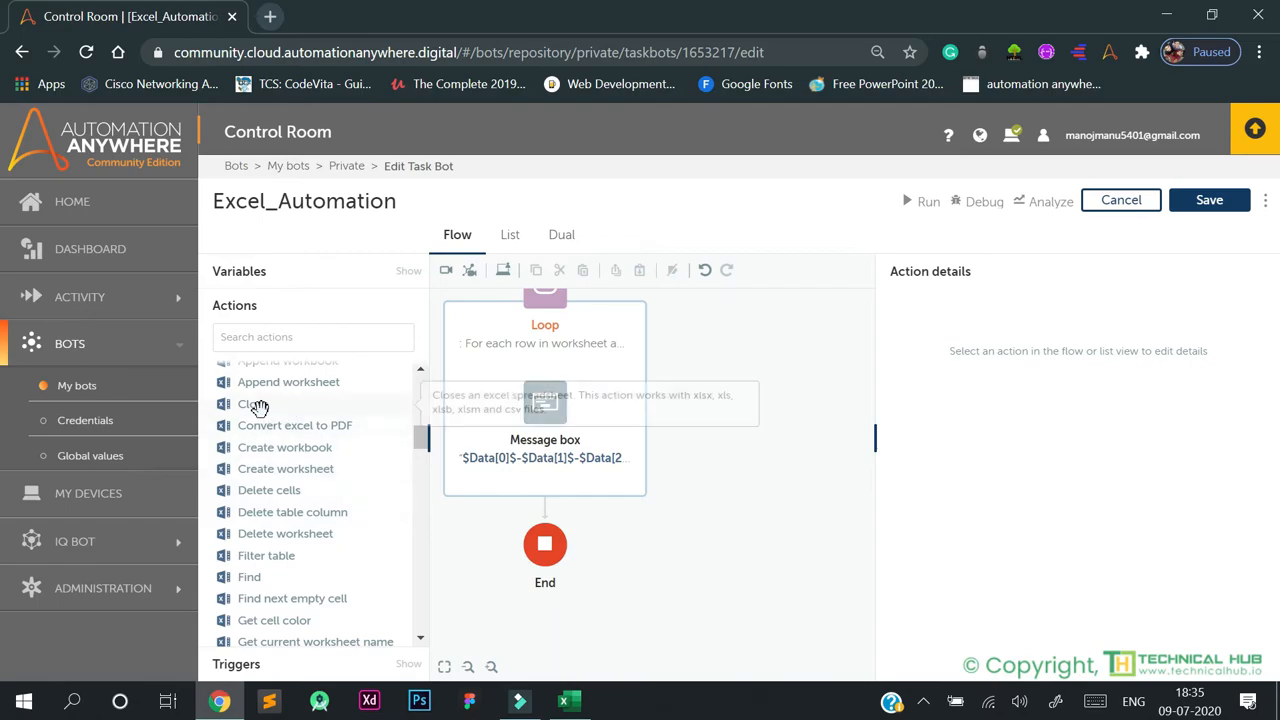
pyautogui.moveTo(260, 407); pyautogui.dragTo(545, 515)
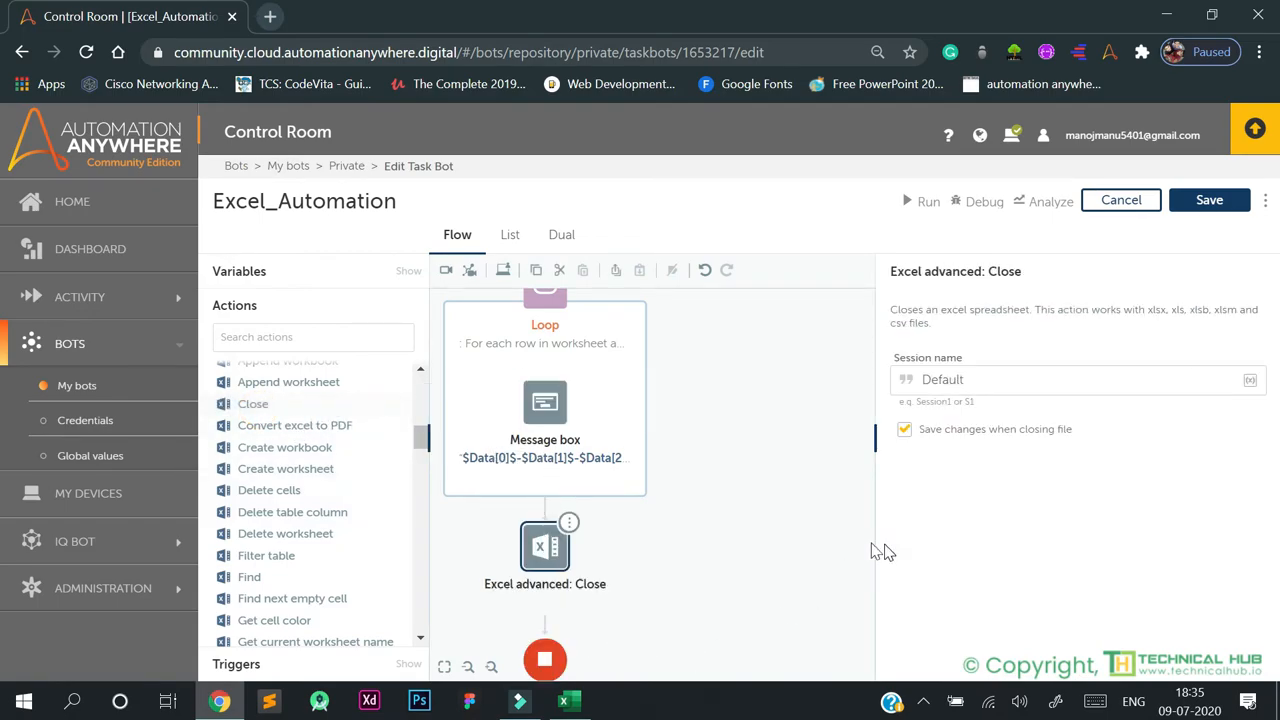
# Copy the session name Session1 from the Excel advanced: Open action.
pyautogui.scroll(-2, 808, 486)
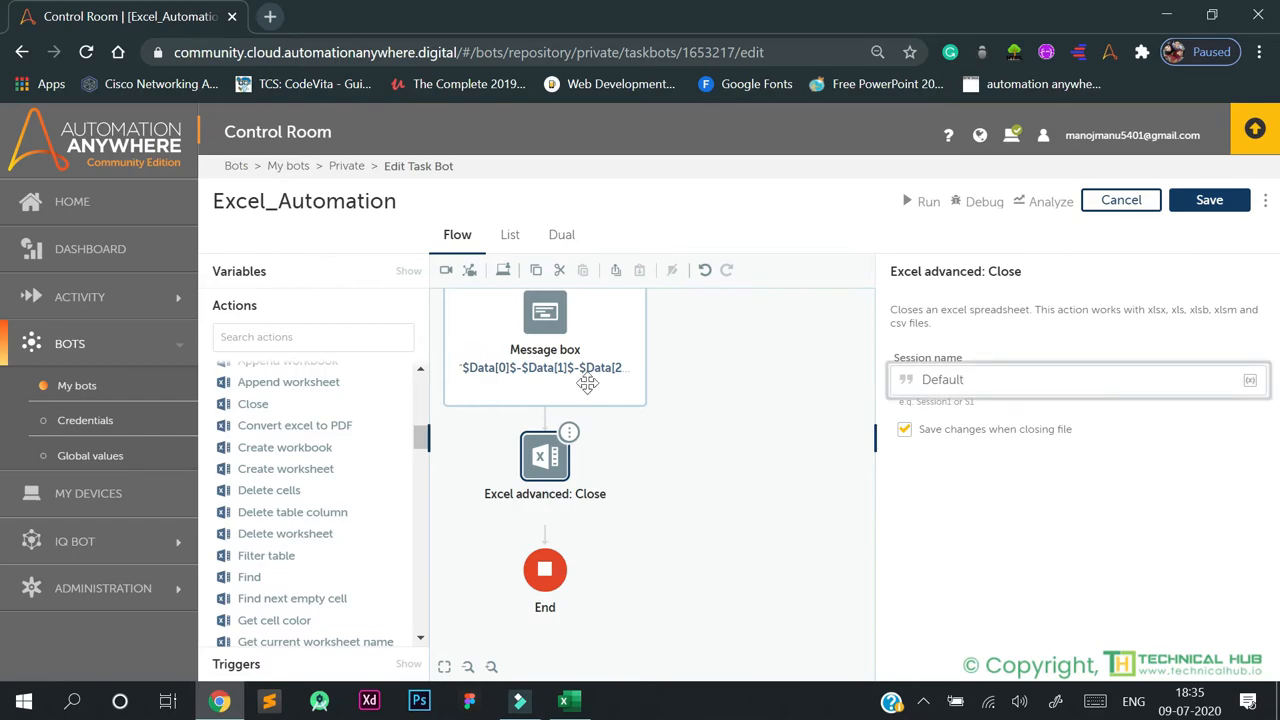
pyautogui.scroll(3, 700, 420)
pyautogui.scroll(2, 540, 352)
pyautogui.click(545, 350)
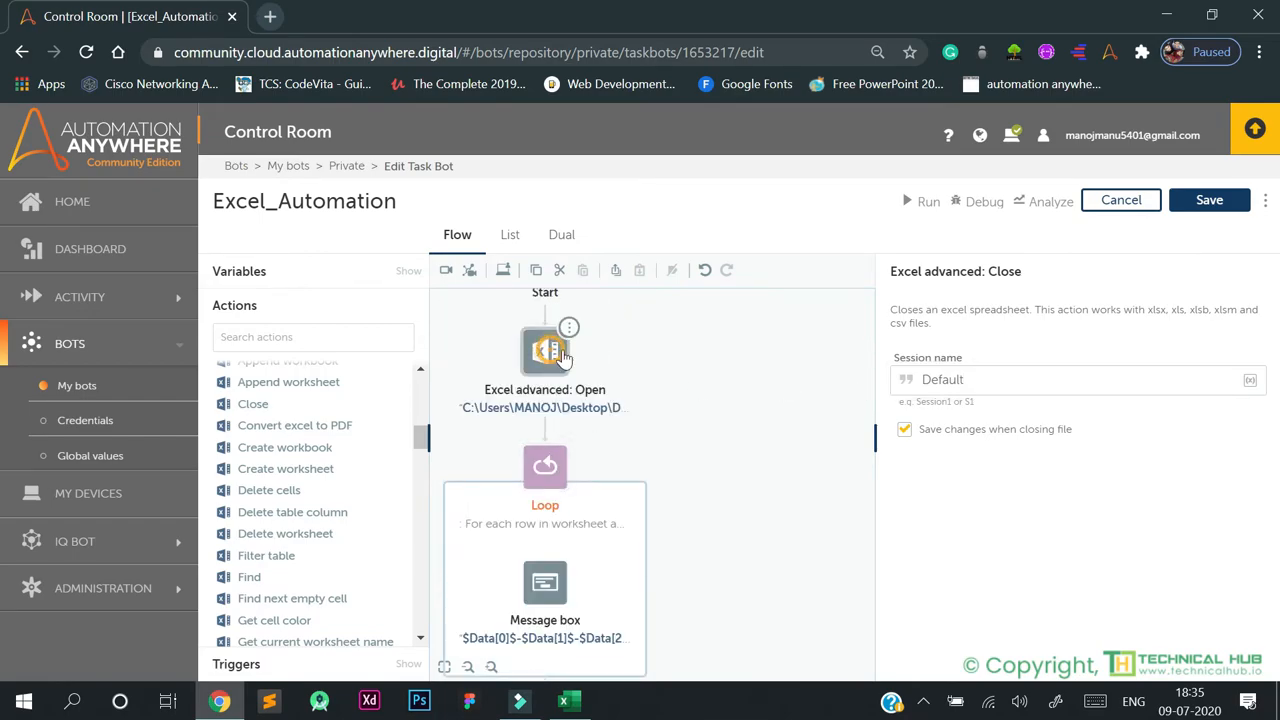
pyautogui.click(972, 379)
pyautogui.doubleClick(972, 380)
pyautogui.hotkey('ctrl', 'c')
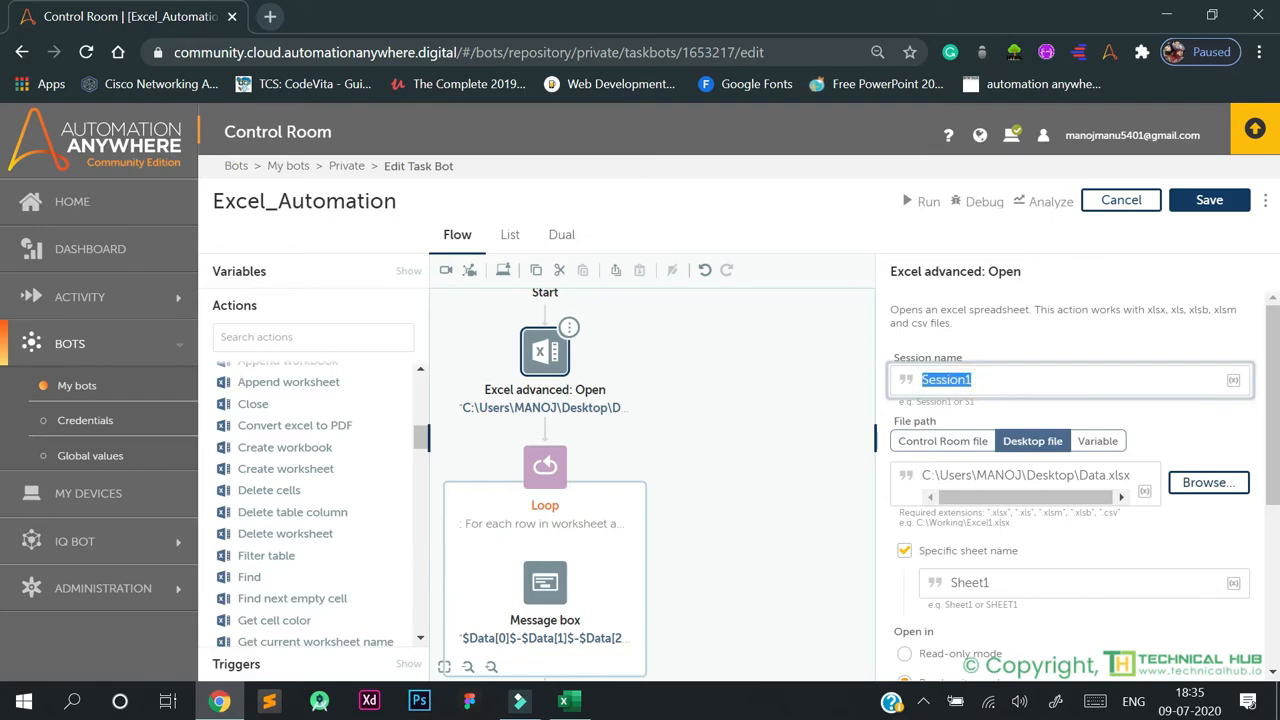
# Replace the session name of the Excel advanced: Close action with the copied Session1.
pyautogui.scroll(-5, 730, 444)
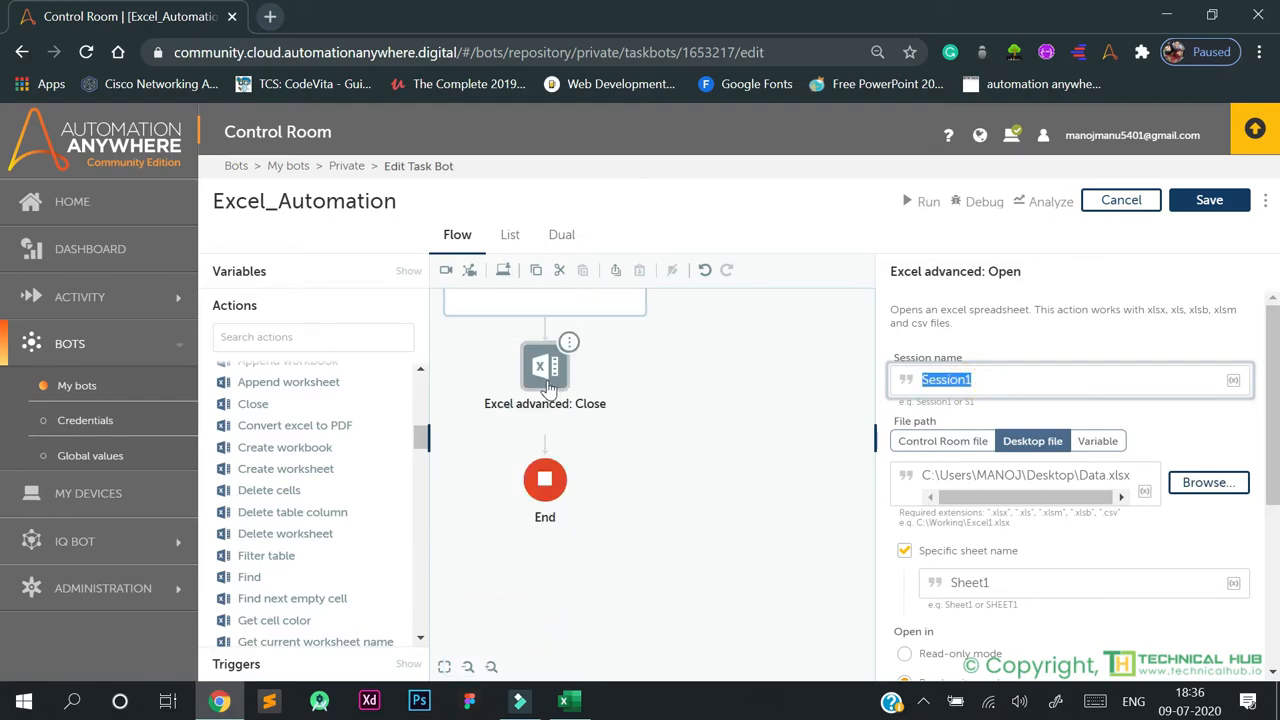
pyautogui.click(545, 368)
pyautogui.doubleClick(960, 380)
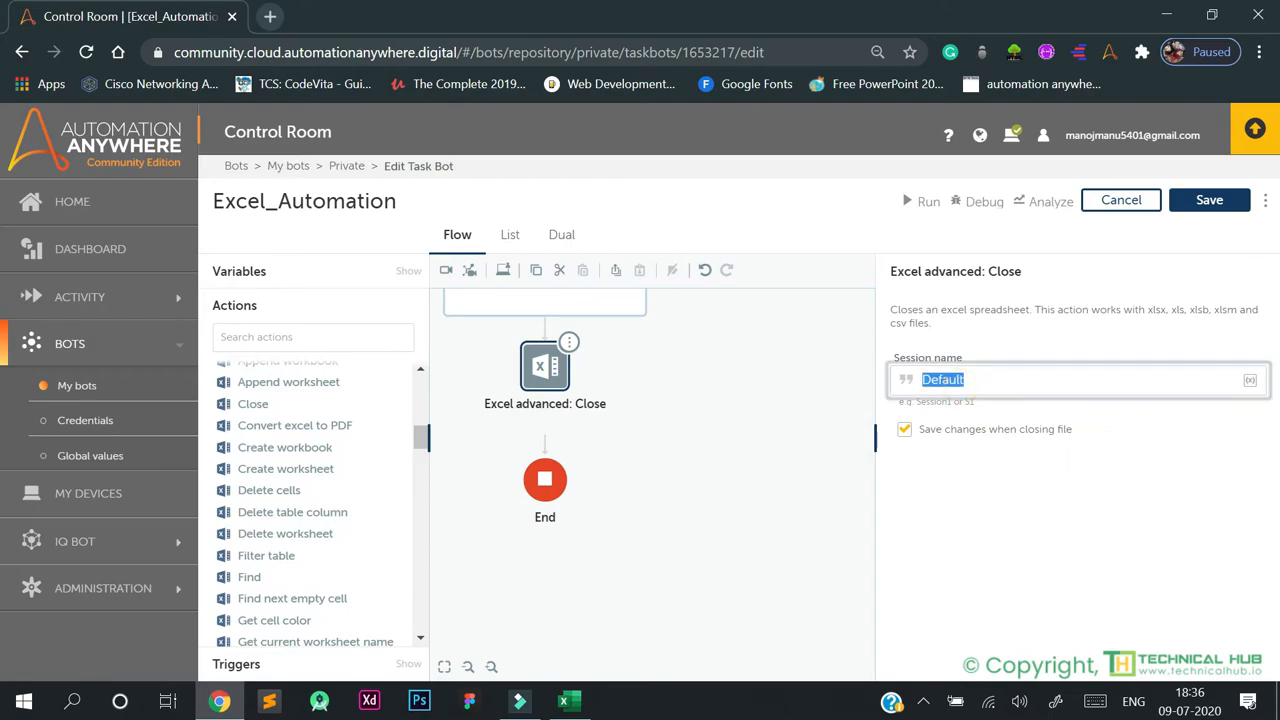
pyautogui.hotkey('ctrl', 'v')
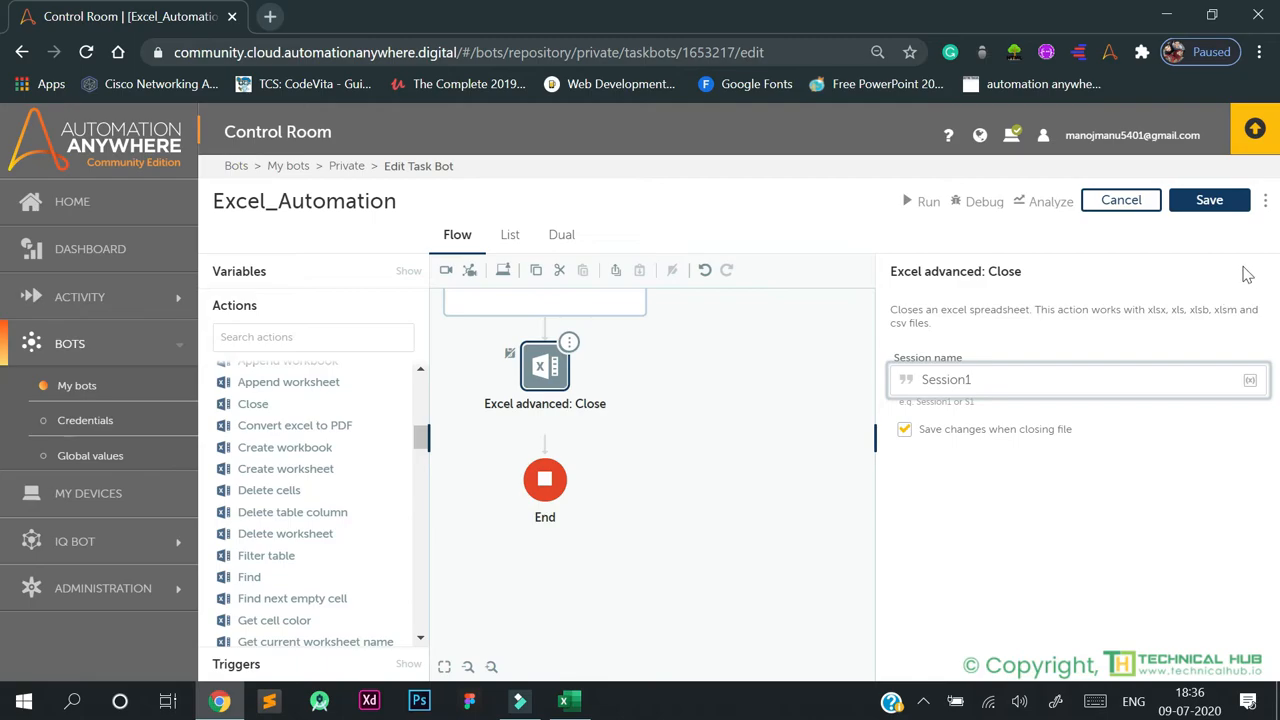
pyautogui.click(832, 382)
# Save the Excel_Automation bot and dismiss the notification.
pyautogui.scroll(4, 790, 430)
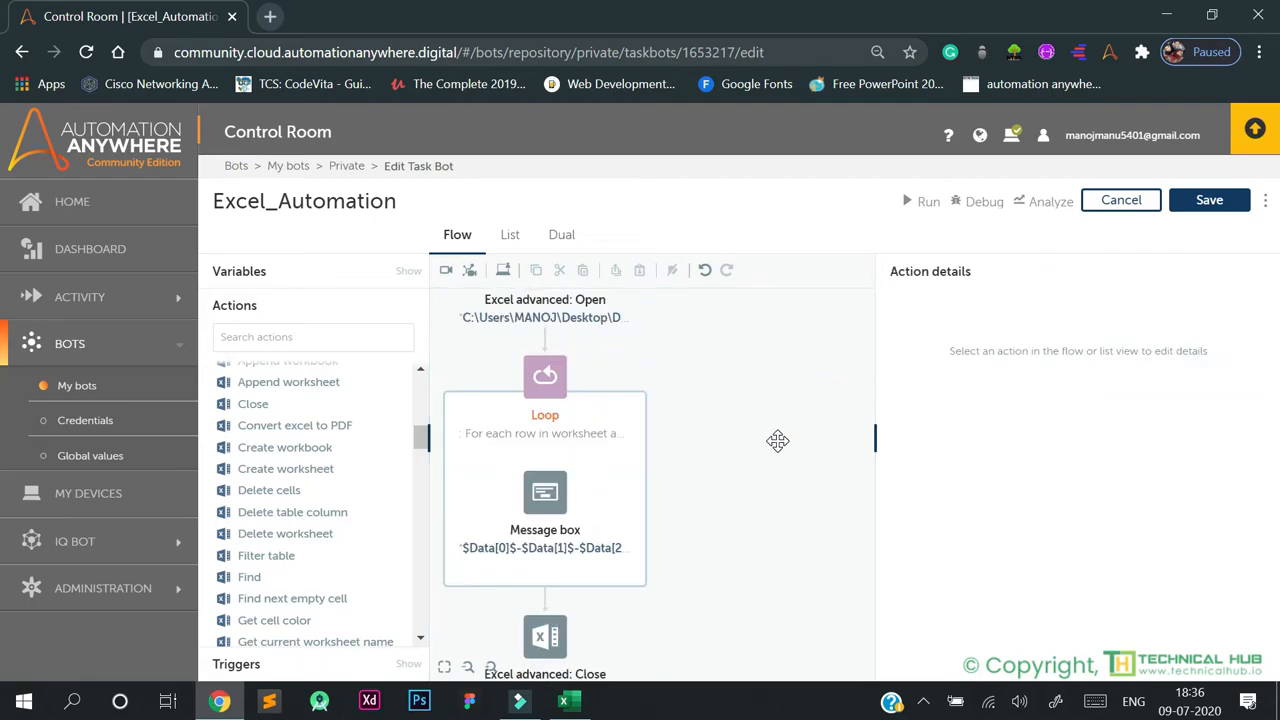
pyautogui.scroll(2, 778, 441)
pyautogui.click(1254, 200)
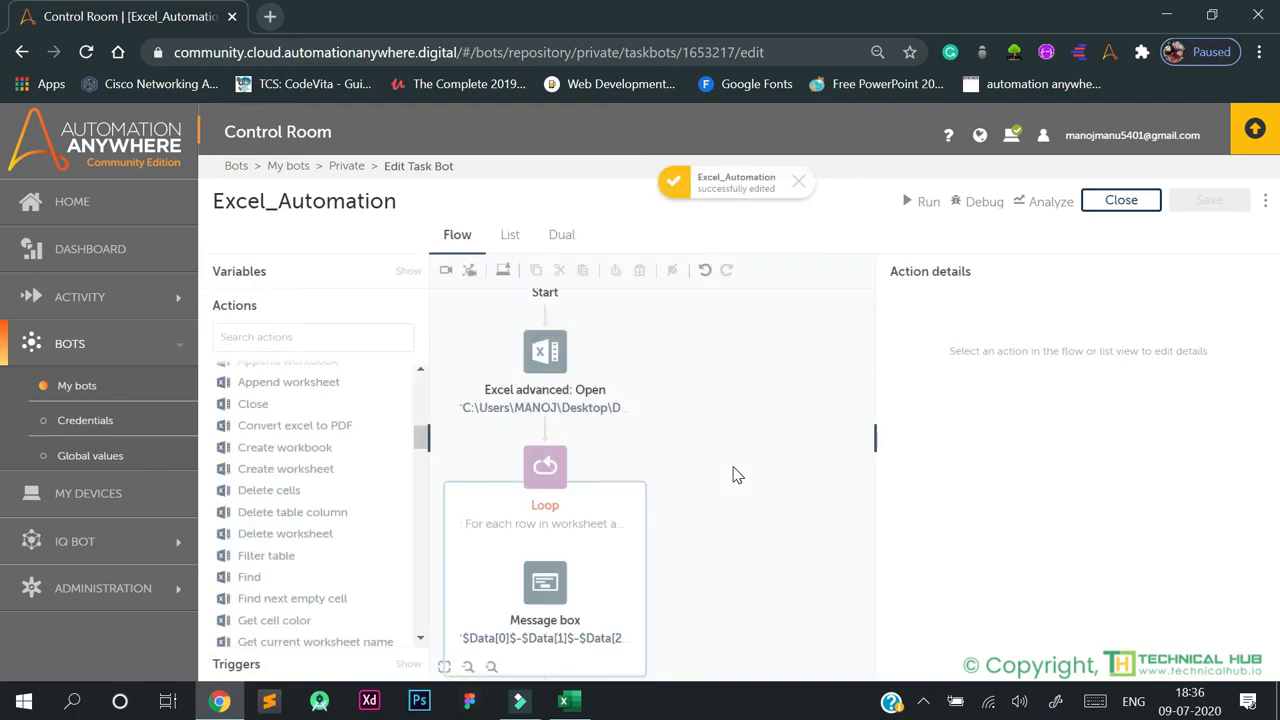
pyautogui.click(800, 178)
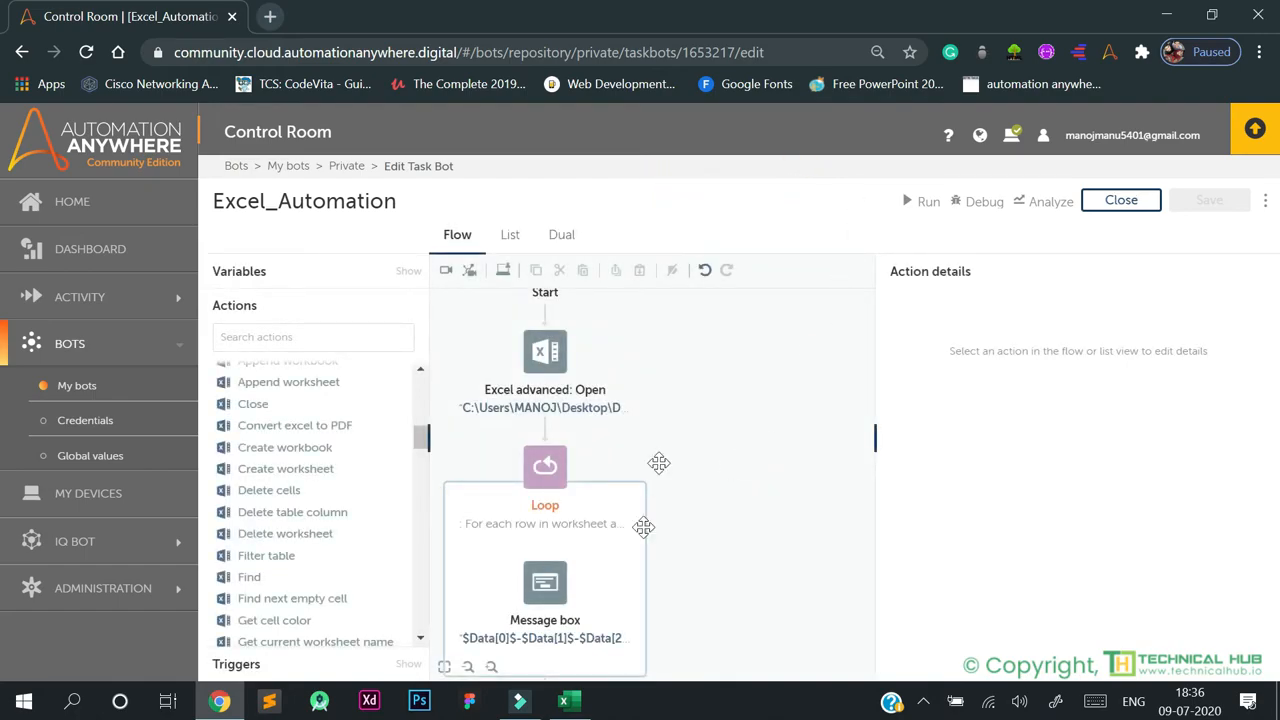
# Close the Data.xlsx workbook in Excel, then run the Excel_Automation bot from the bot editor.
pyautogui.click(564, 701)
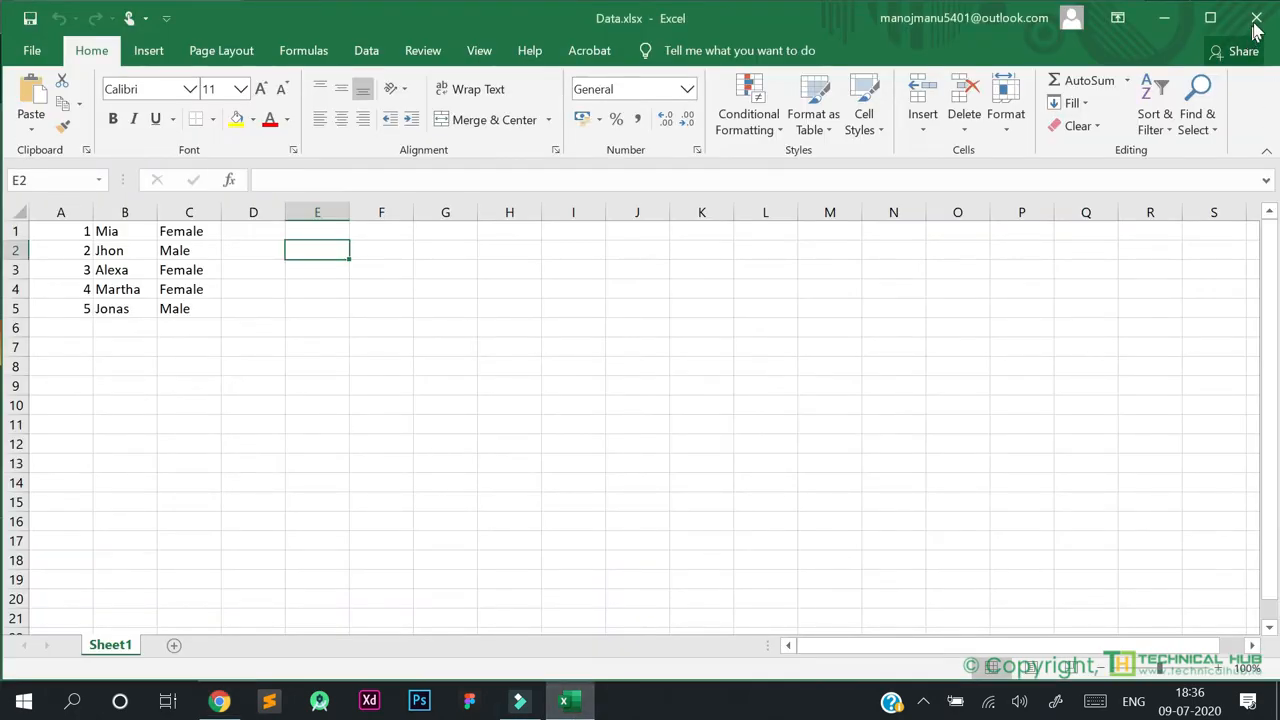
pyautogui.click(1164, 18)
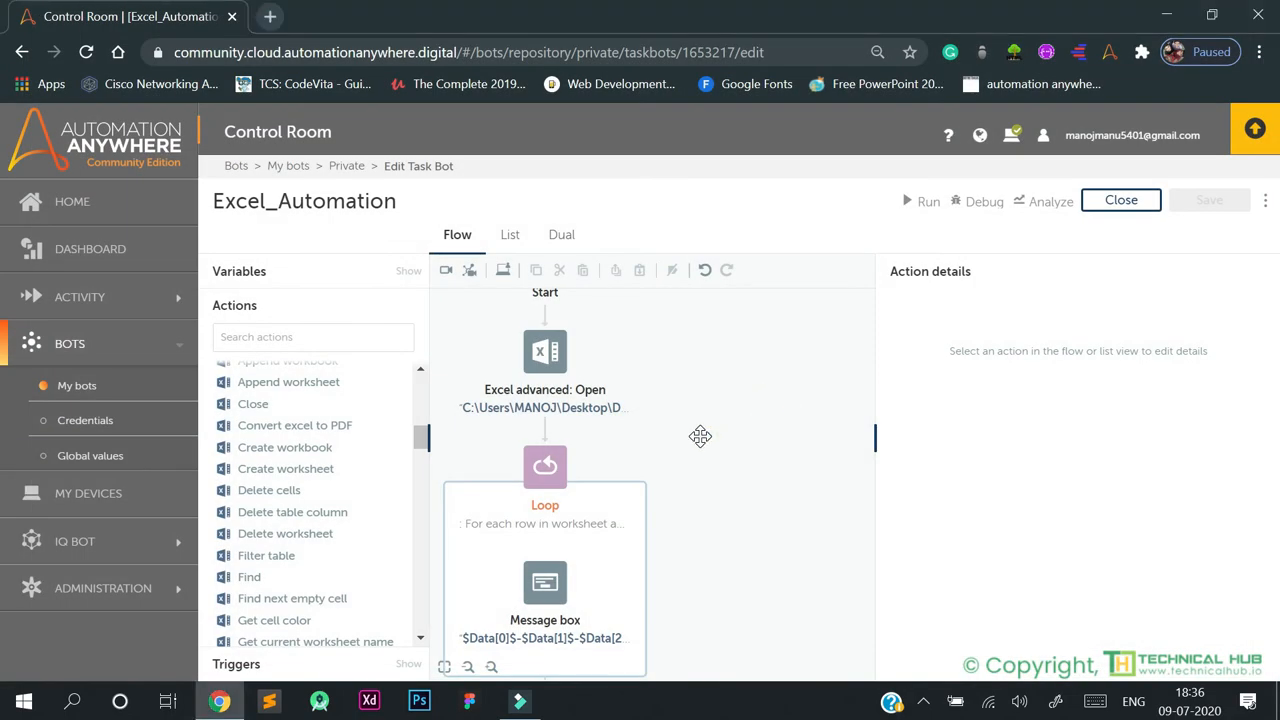
pyautogui.scroll(3, 697, 434)
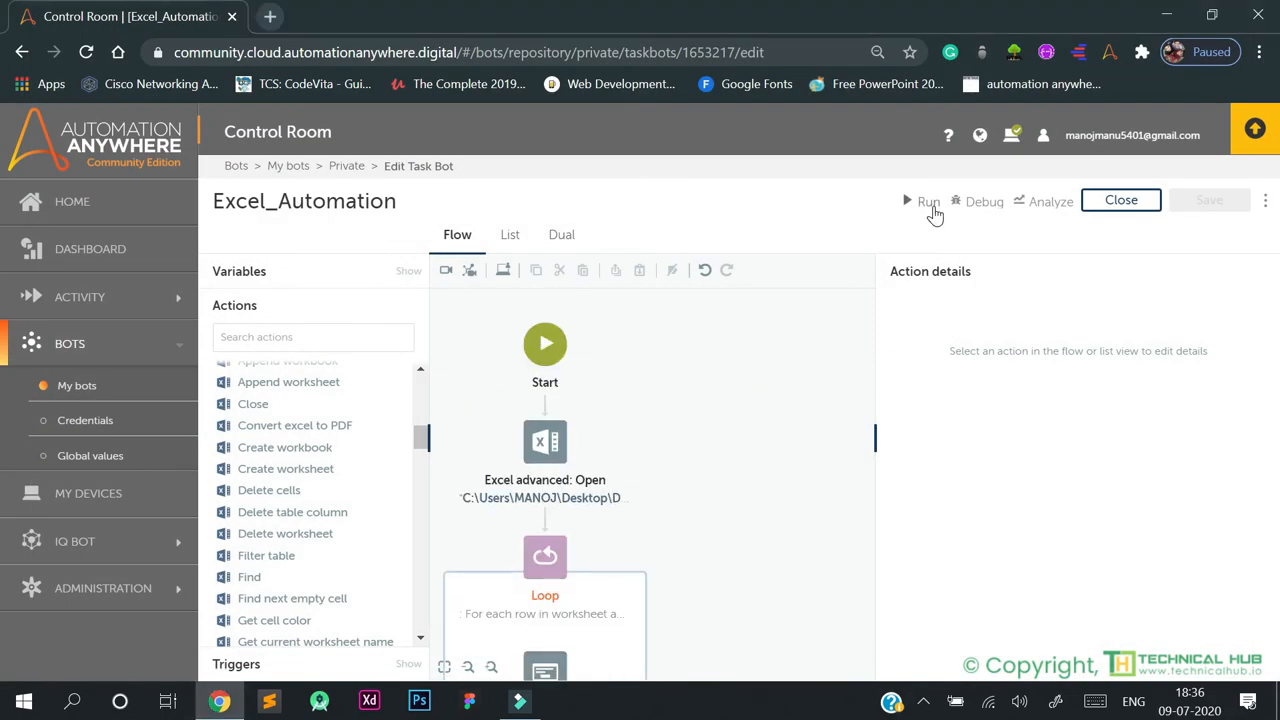
pyautogui.click(929, 206)
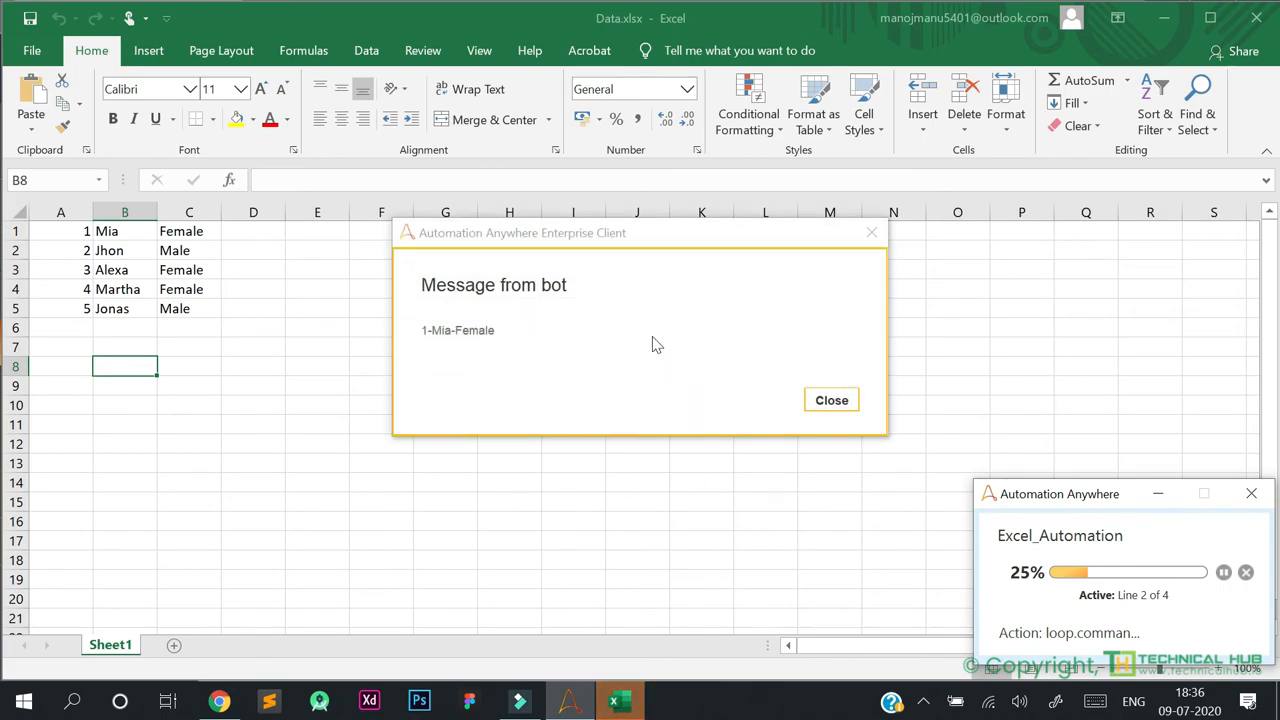
# Check the bot's row messages against the worksheet and close each message box through row 5.
pyautogui.moveTo(422, 332); pyautogui.dragTo(501, 345)
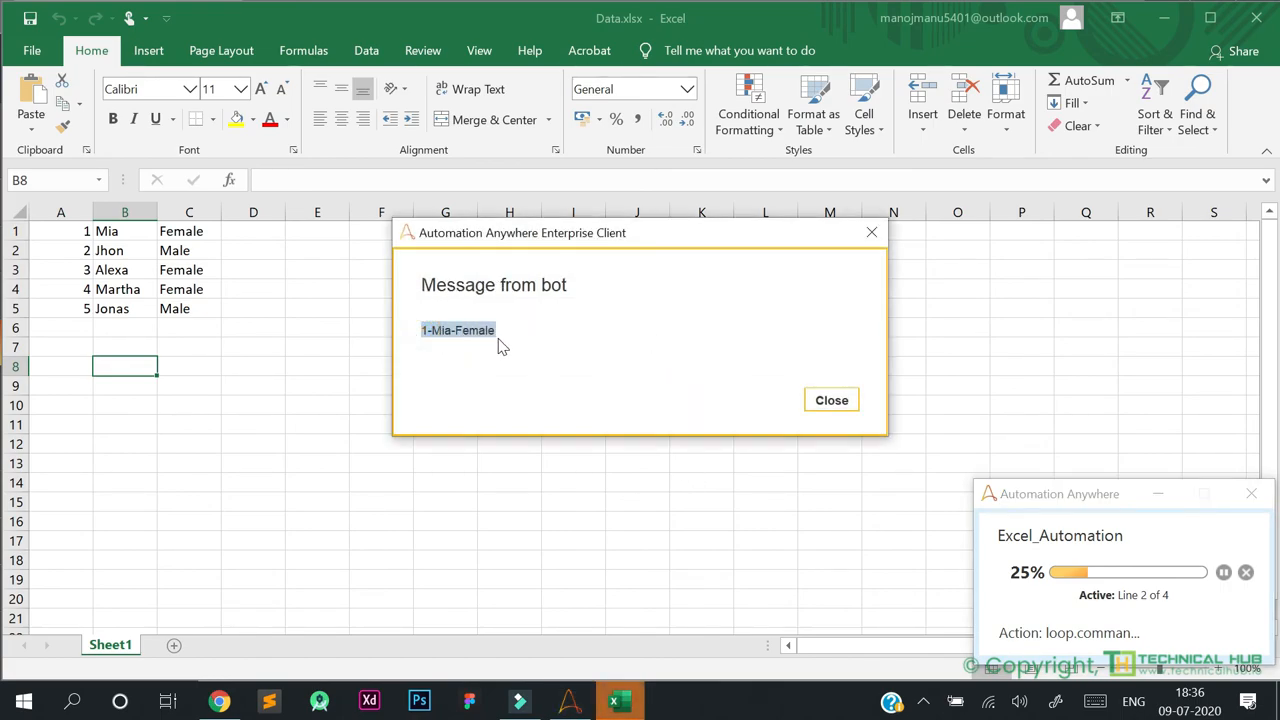
pyautogui.click(835, 406)
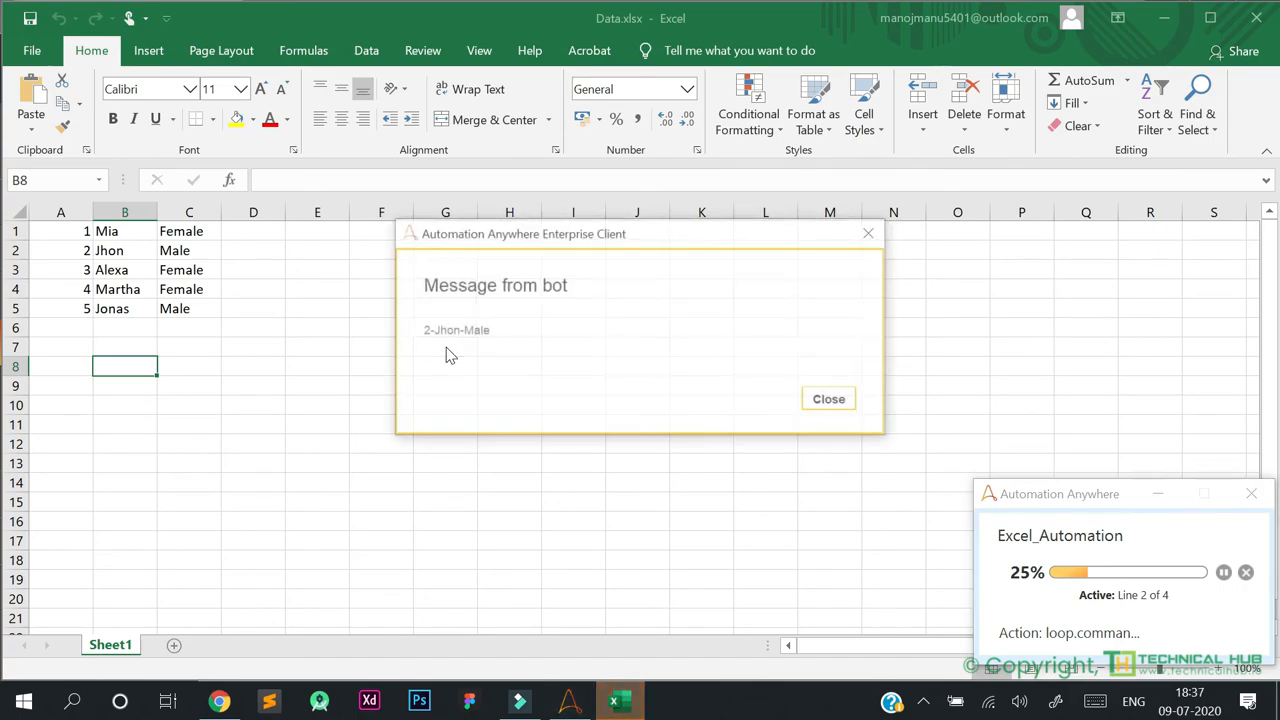
pyautogui.click(418, 331)
pyautogui.moveTo(420, 331); pyautogui.dragTo(480, 342)
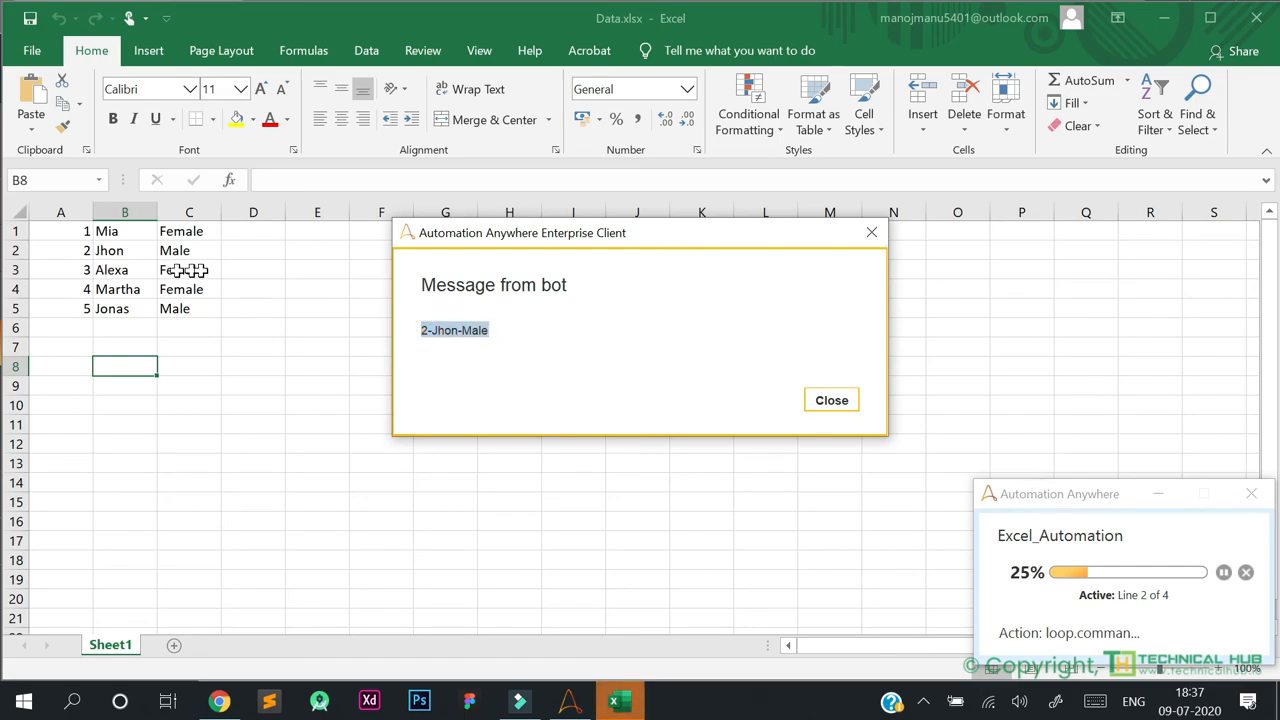
pyautogui.click(826, 401)
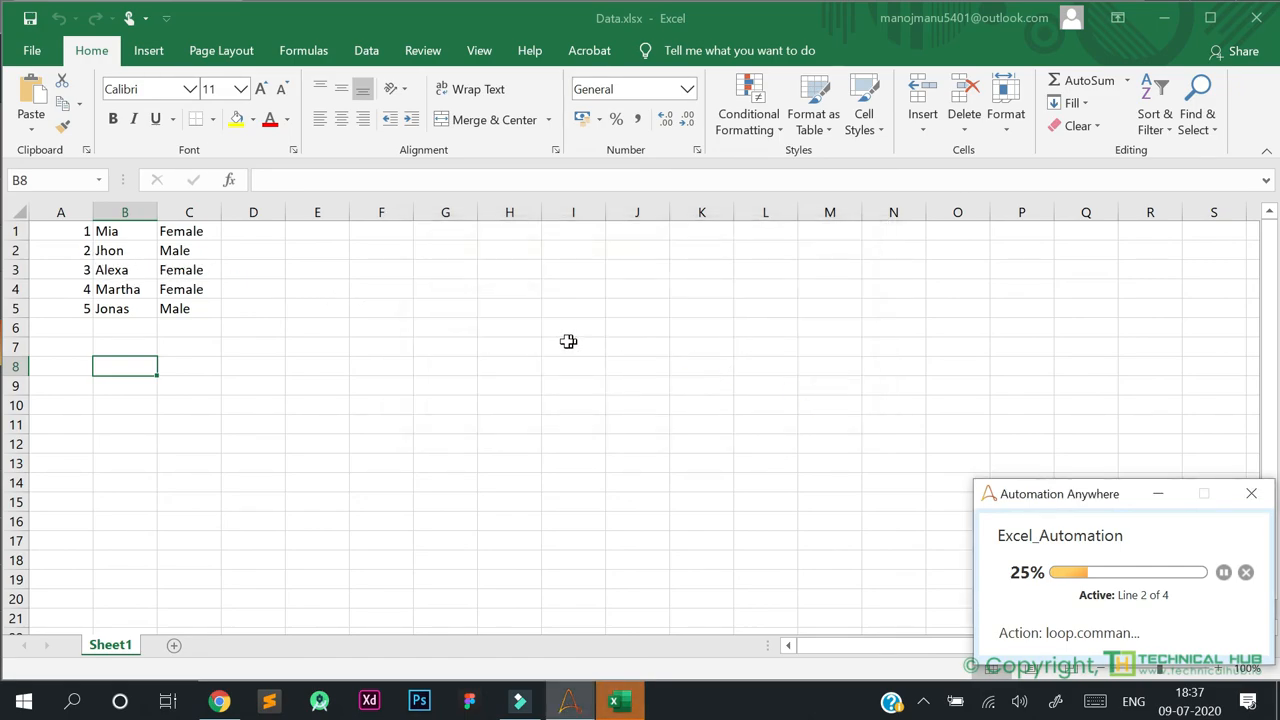
pyautogui.moveTo(423, 331); pyautogui.dragTo(502, 345)
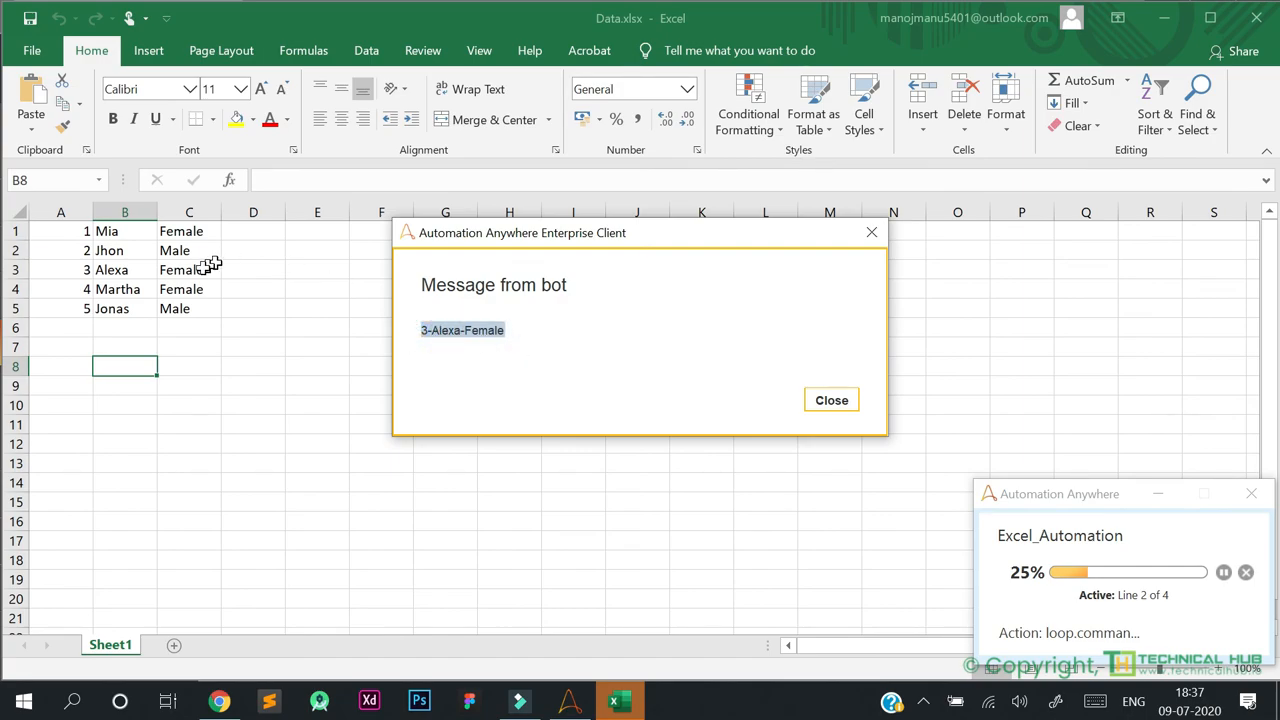
pyautogui.click(849, 394)
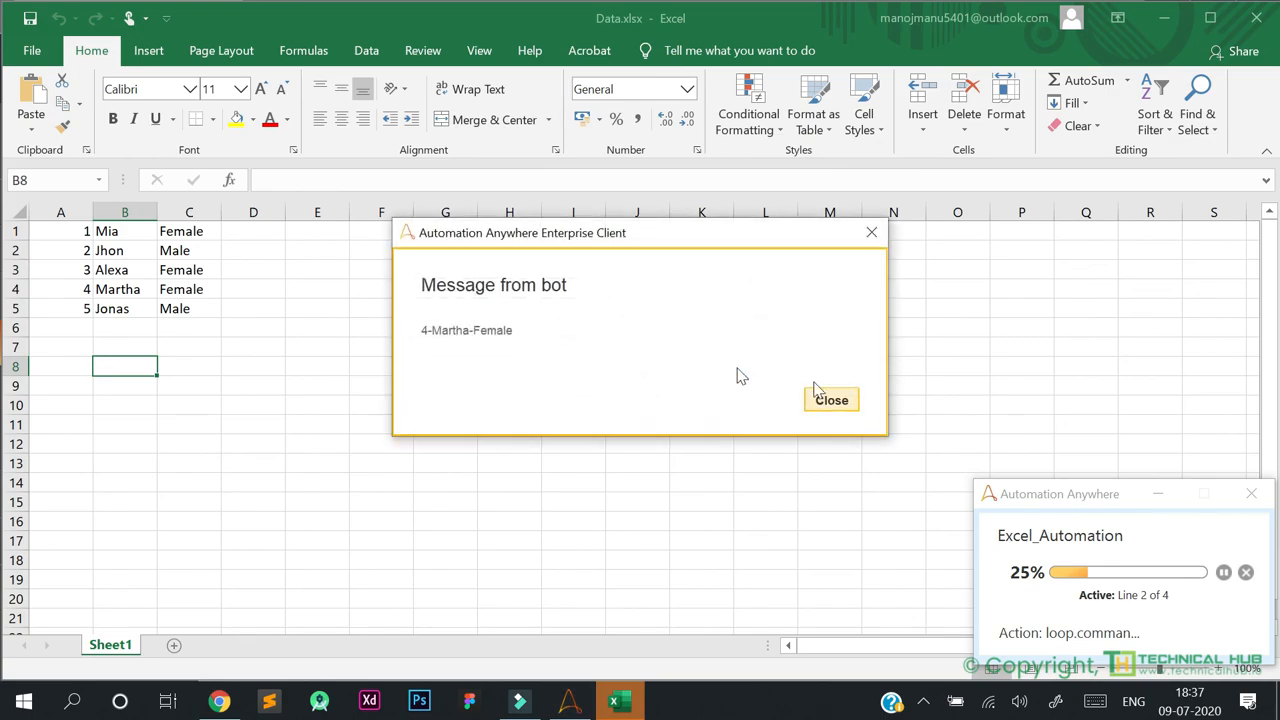
pyautogui.click(818, 392)
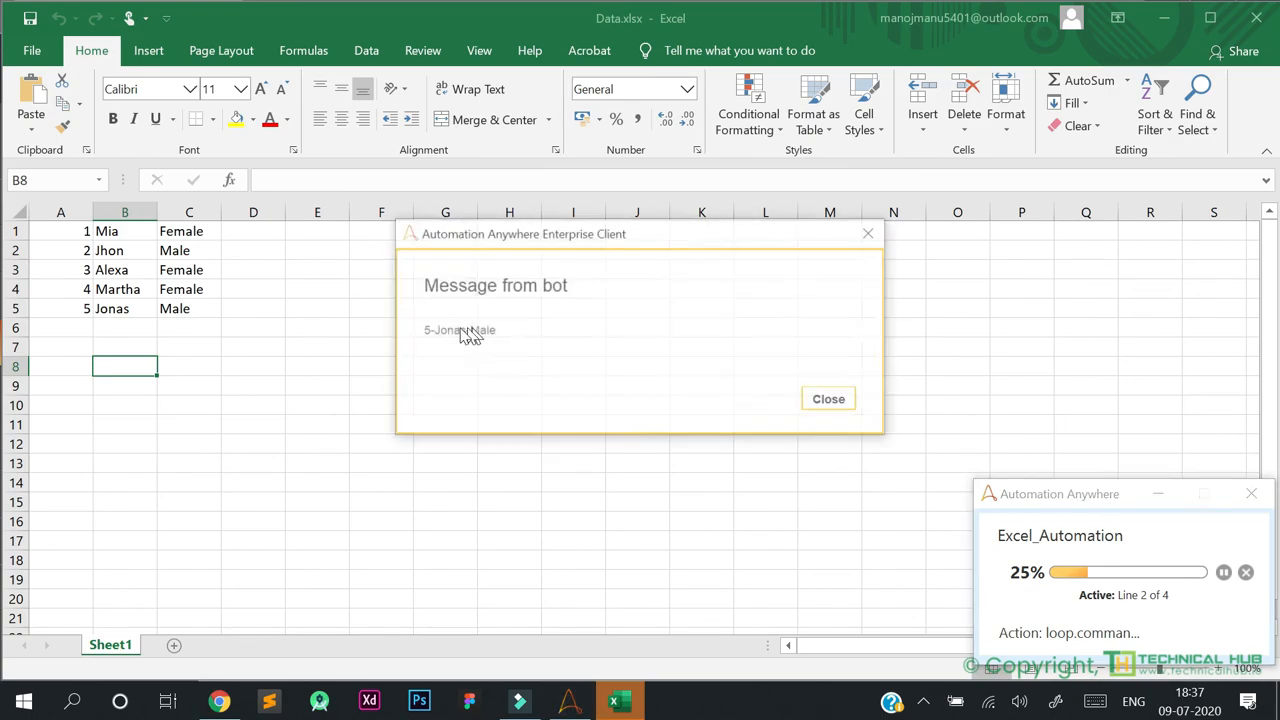
pyautogui.click(853, 401)
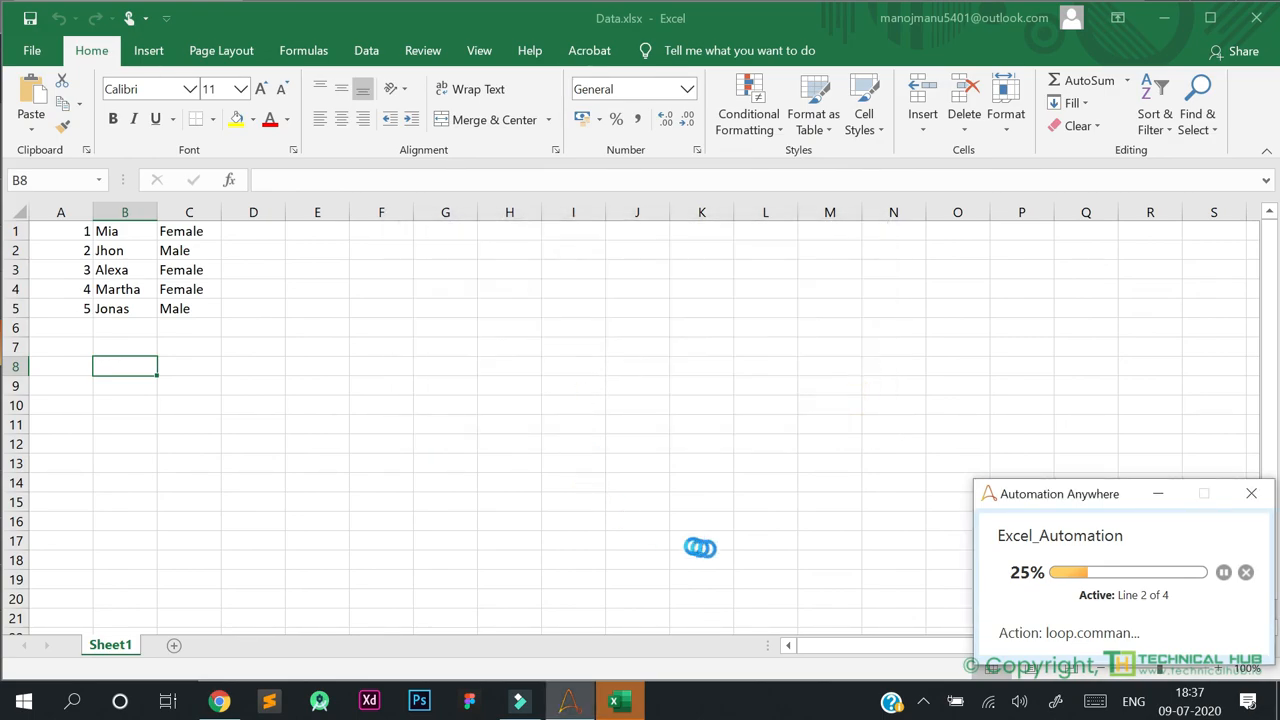